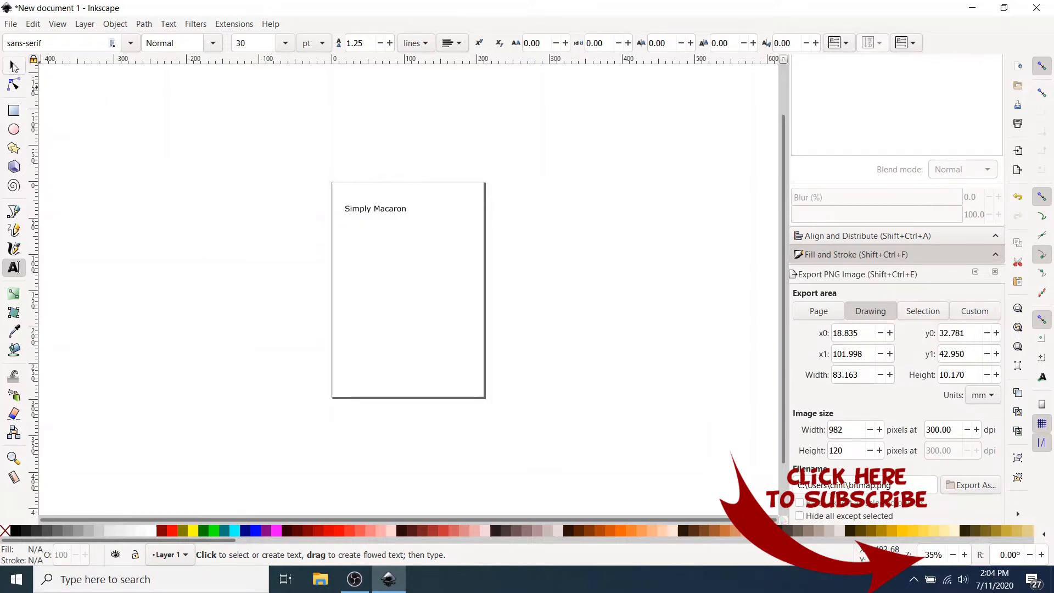
Step: Enlarge the "Simply Macaron" text proportionally to about 218 mm wide and move it off the page's left side
{"action": "left_click", "coordinate": [14, 67]}
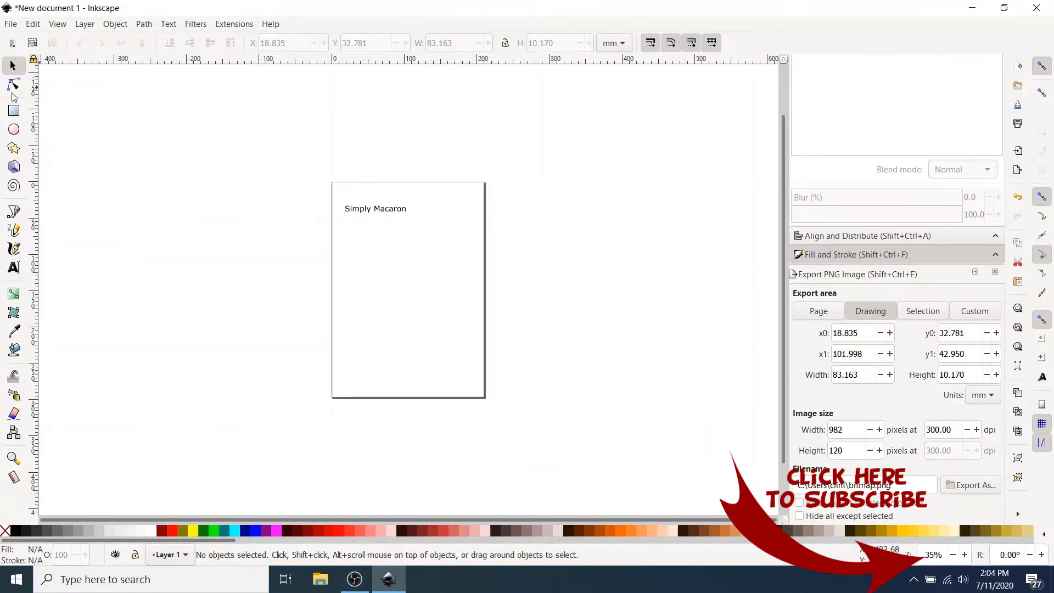
{"action": "left_click", "coordinate": [378, 213]}
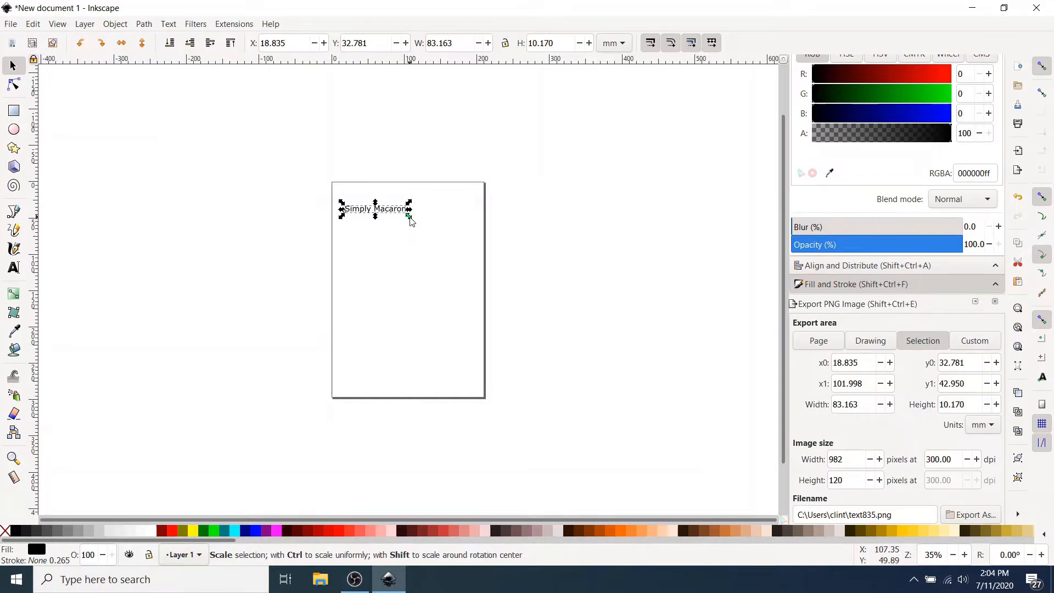
{"action": "left_click_drag", "start_coordinate": [411, 221], "coordinate": [536, 249]}
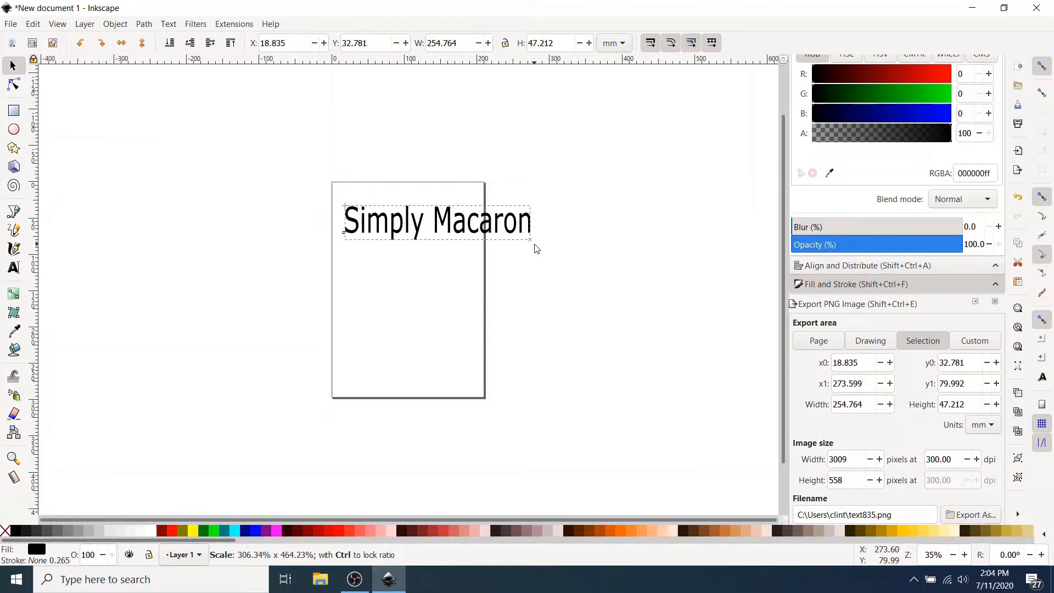
{"action": "left_click_drag", "start_coordinate": [534, 244], "coordinate": [453, 224]}
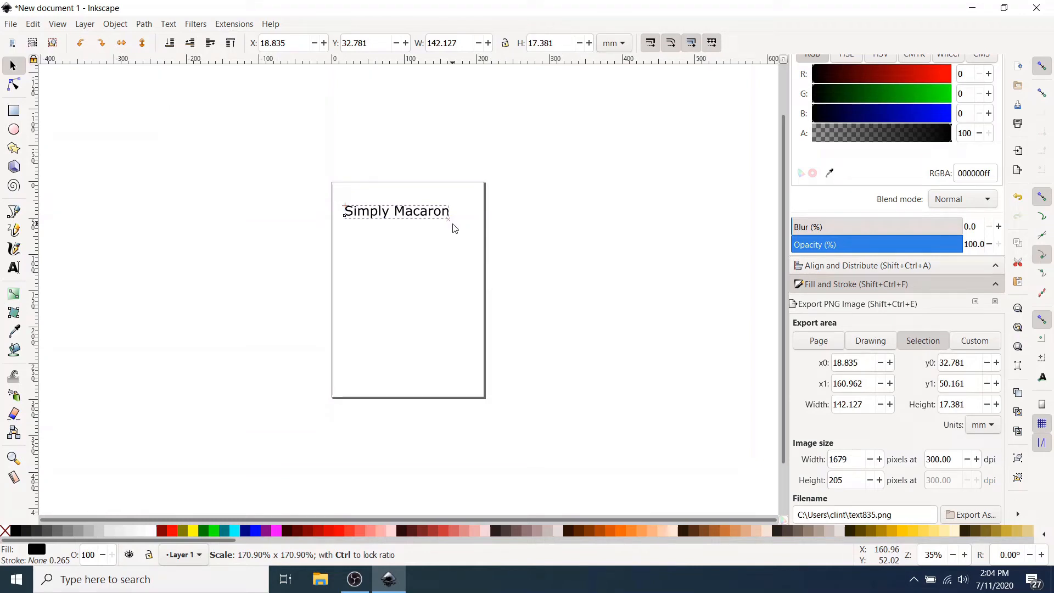
{"action": "left_click_drag", "start_coordinate": [453, 224], "coordinate": [508, 255]}
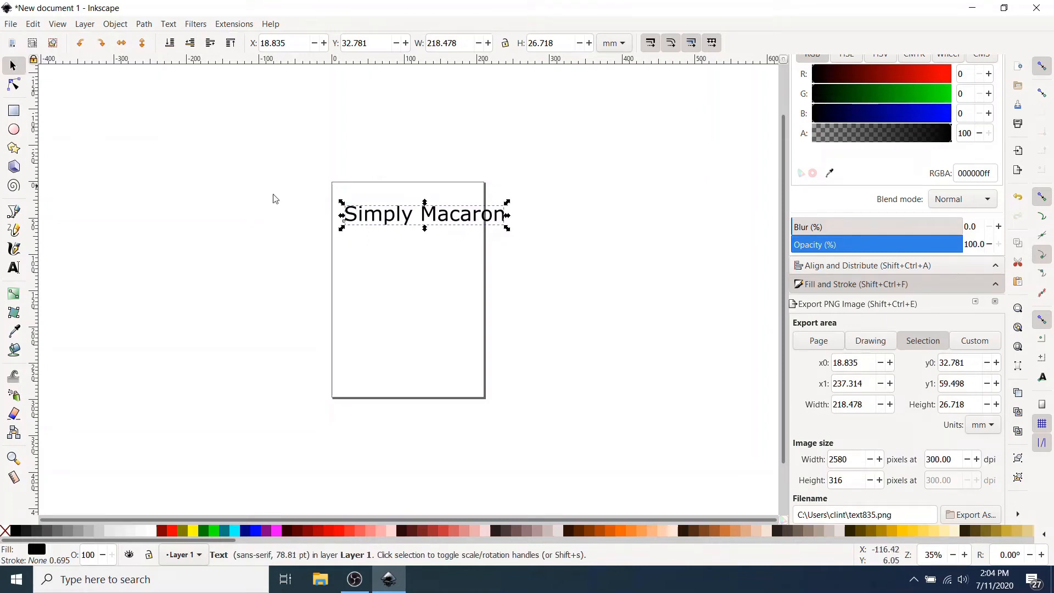
{"action": "left_click_drag", "start_coordinate": [378, 218], "coordinate": [155, 211]}
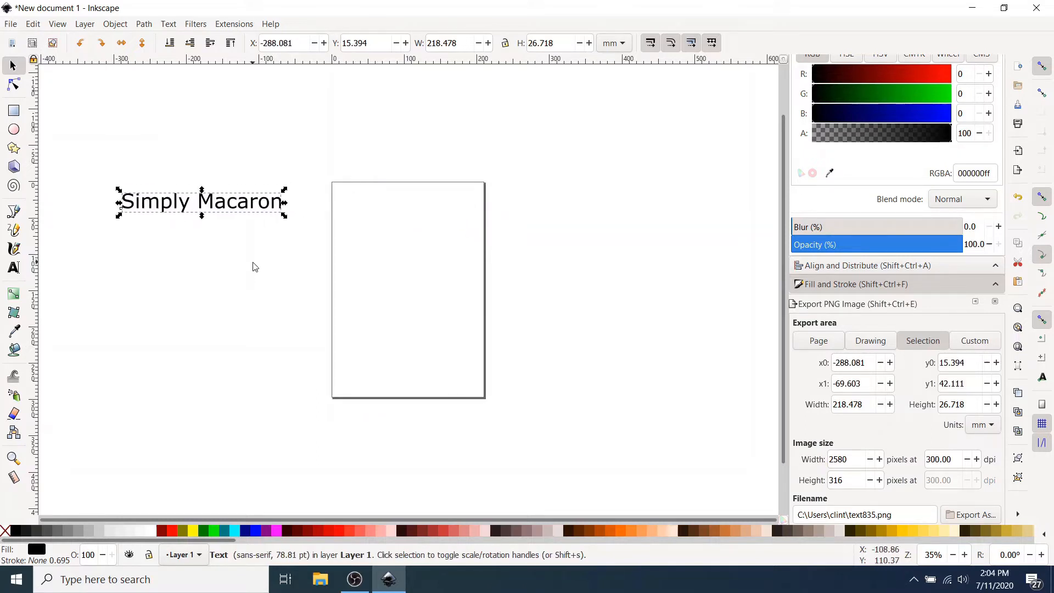
Step: Copy the "Simply Macaron" text and paste three duplicates stacked beneath the original
{"action": "right_click", "coordinate": [235, 211]}
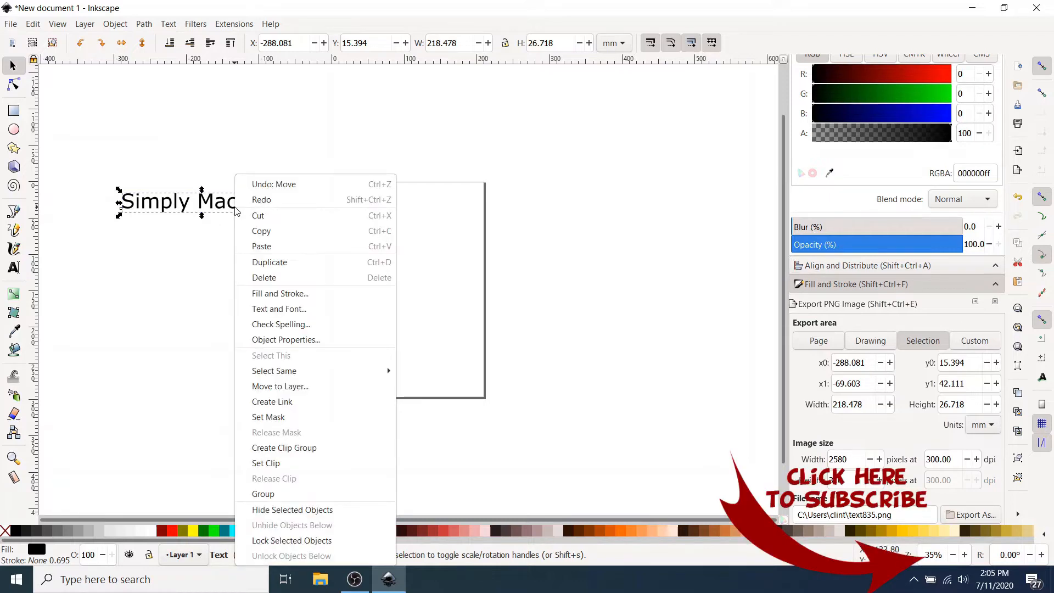
{"action": "left_click", "coordinate": [262, 229]}
{"action": "right_click", "coordinate": [189, 253]}
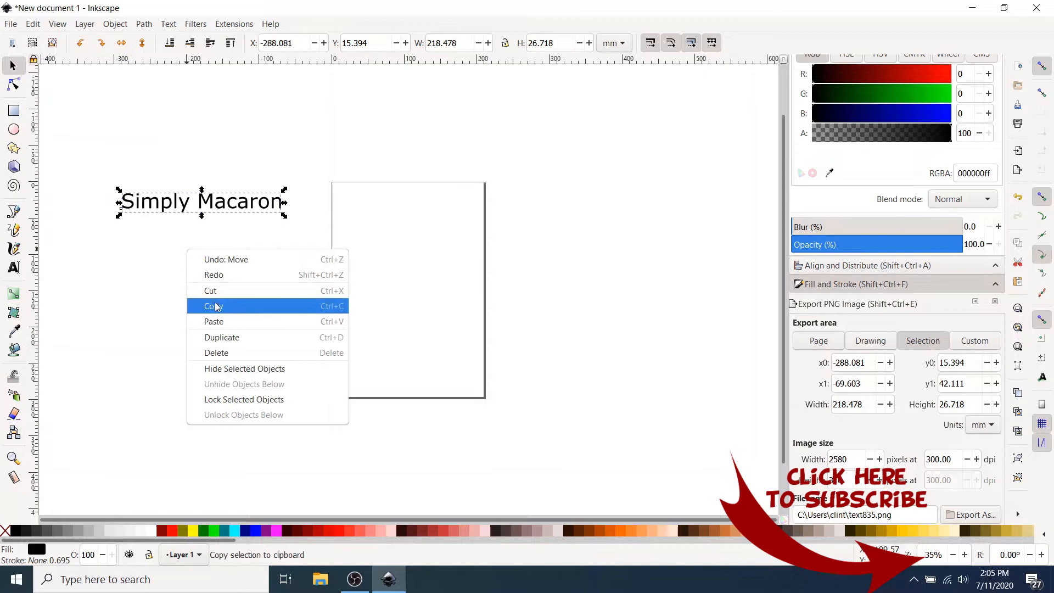
{"action": "left_click", "coordinate": [215, 324]}
{"action": "left_click_drag", "start_coordinate": [226, 326], "coordinate": [210, 242]}
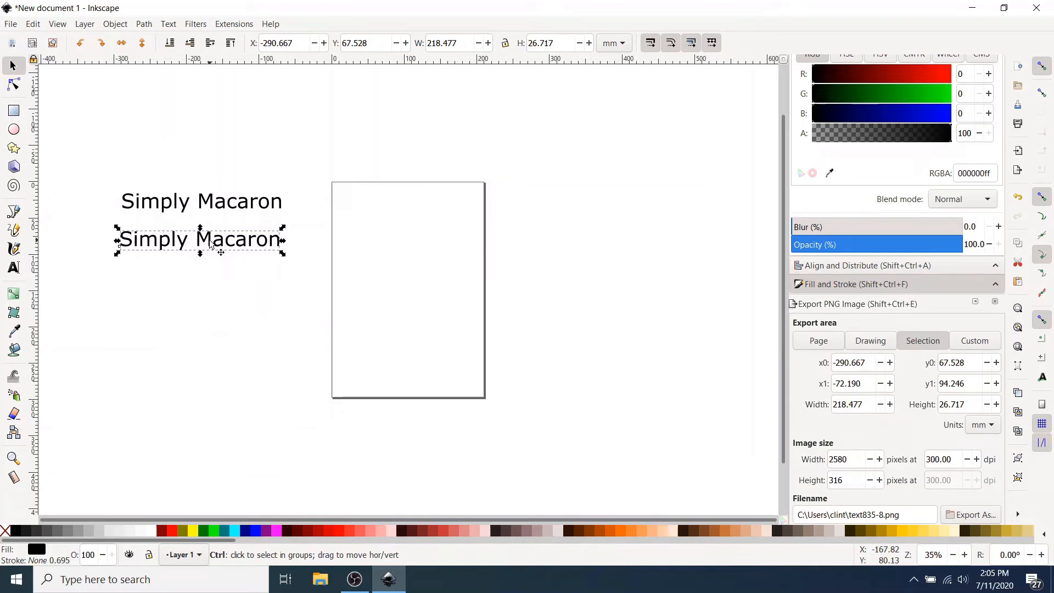
{"action": "key", "text": "ctrl+v"}
{"action": "left_click_drag", "start_coordinate": [210, 242], "coordinate": [234, 321]}
{"action": "key", "text": "ctrl+v"}
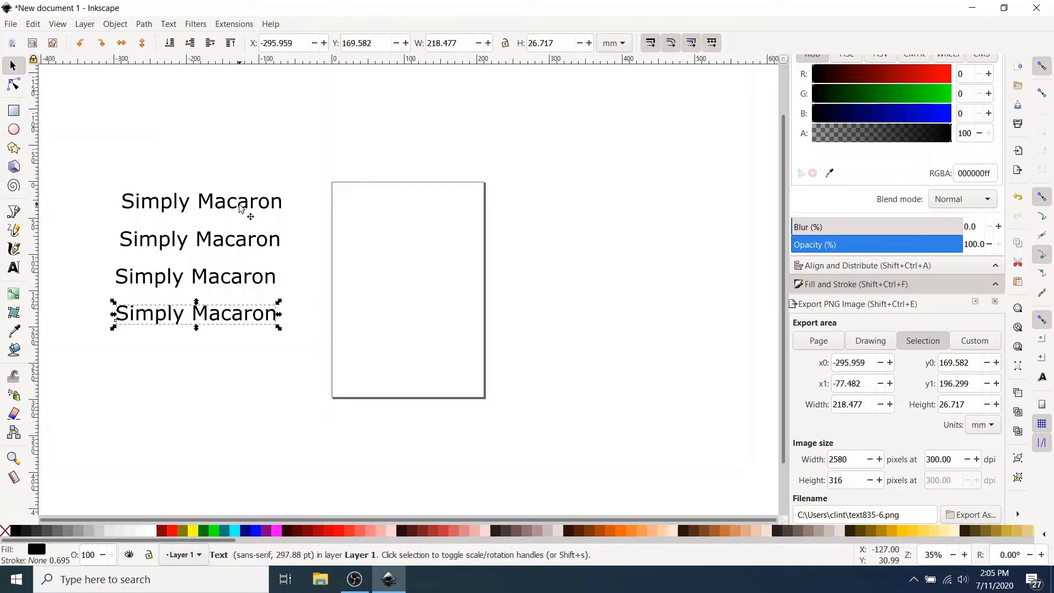
Step: Change the first "Simply Macaron" line's font to Wandertucker and enlarge it to about 257 mm wide
{"action": "key", "text": "t"}
{"action": "left_click", "coordinate": [122, 203]}
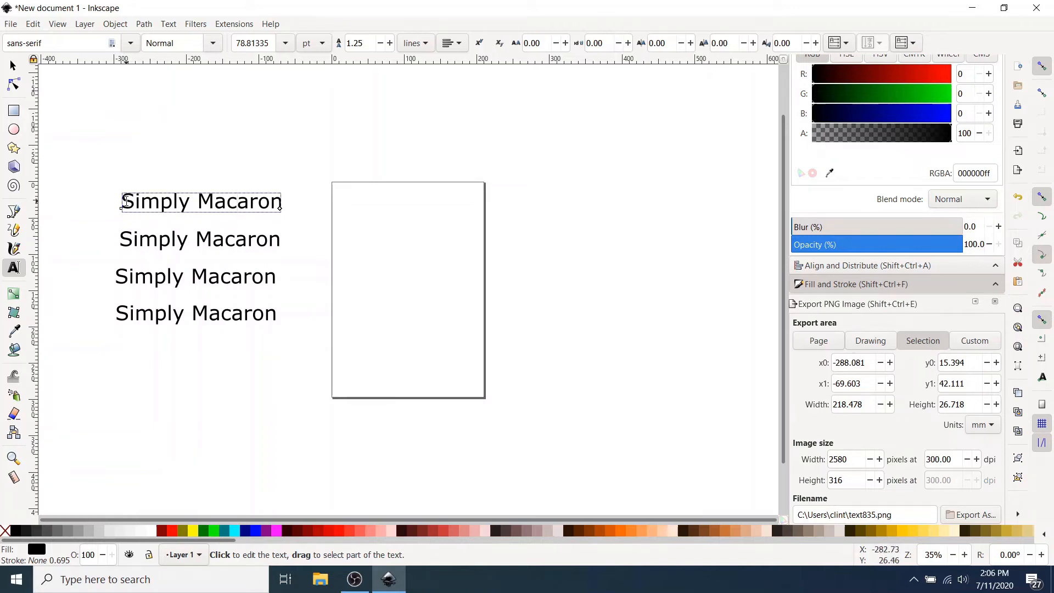
{"action": "left_click_drag", "start_coordinate": [126, 201], "coordinate": [290, 209]}
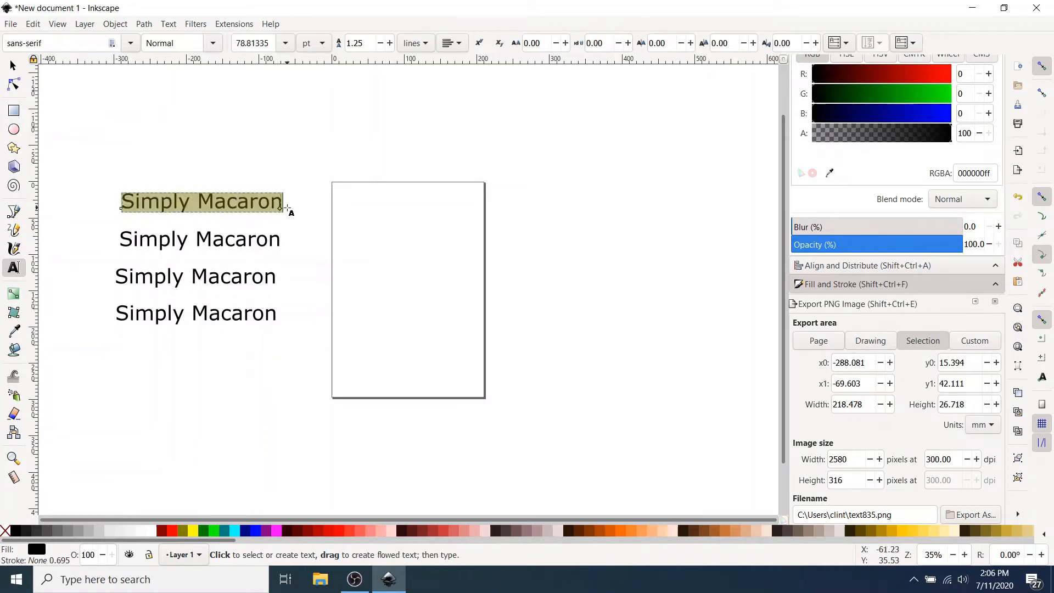
{"action": "left_click", "coordinate": [130, 47]}
{"action": "scroll", "coordinate": [99, 248], "scroll_direction": "down", "scroll_amount": 10}
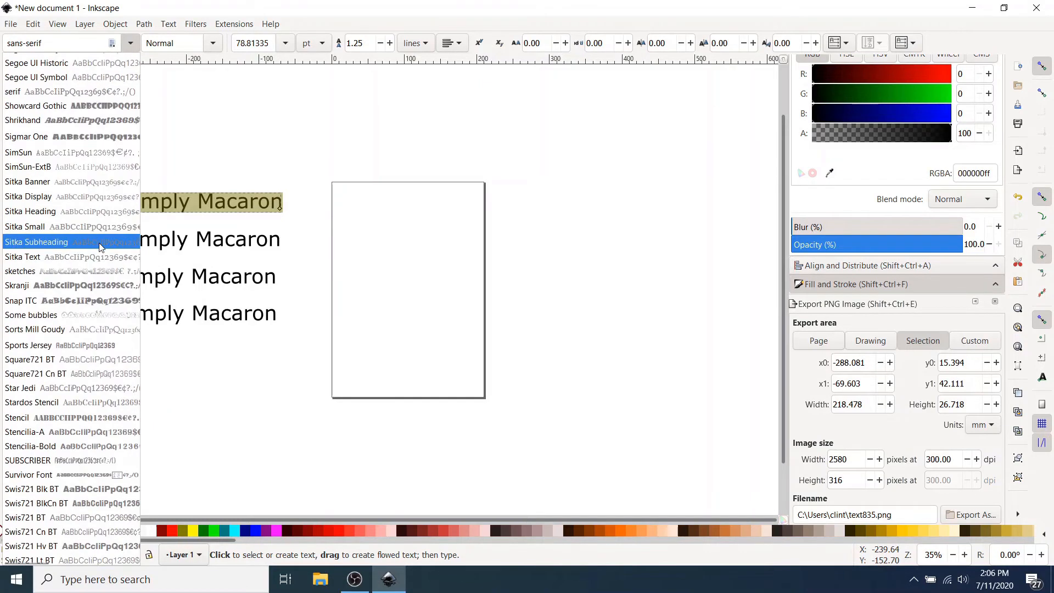
{"action": "scroll", "coordinate": [100, 248], "scroll_direction": "down", "scroll_amount": 10}
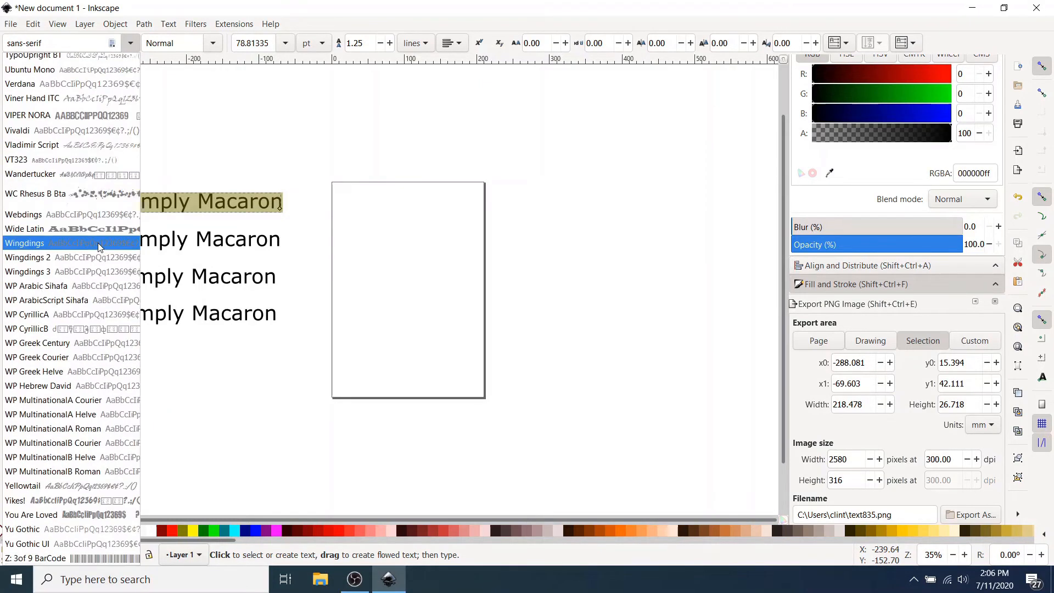
{"action": "left_click", "coordinate": [86, 175]}
{"action": "left_click", "coordinate": [13, 66]}
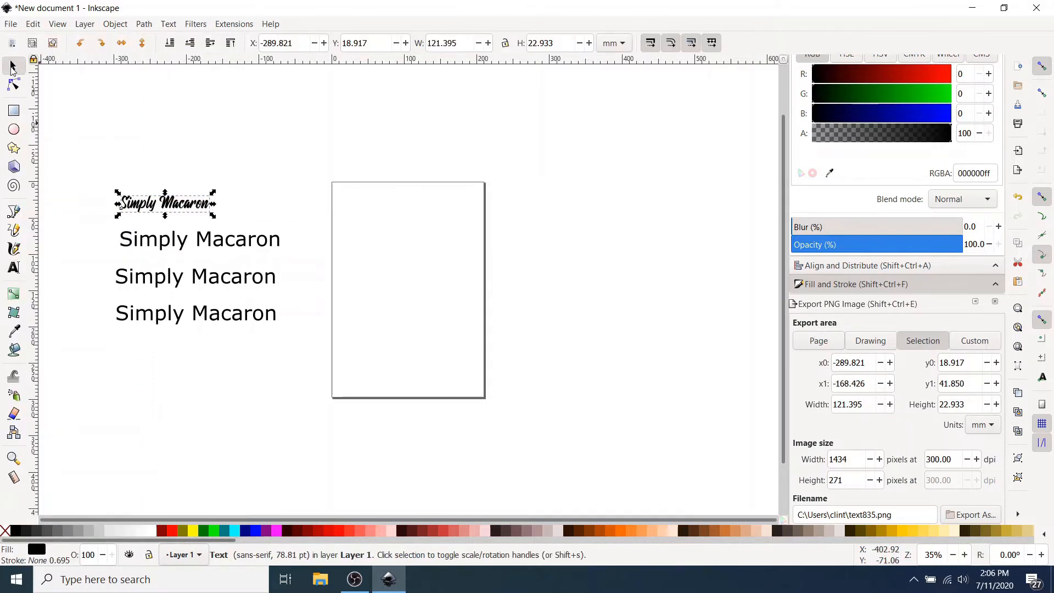
{"action": "left_click_drag", "start_coordinate": [215, 197], "coordinate": [308, 173]}
Step: Change the second line's font to Tahu!, enlarge it to about 251 mm wide and place it just beneath the first line
{"action": "left_click", "coordinate": [123, 246]}
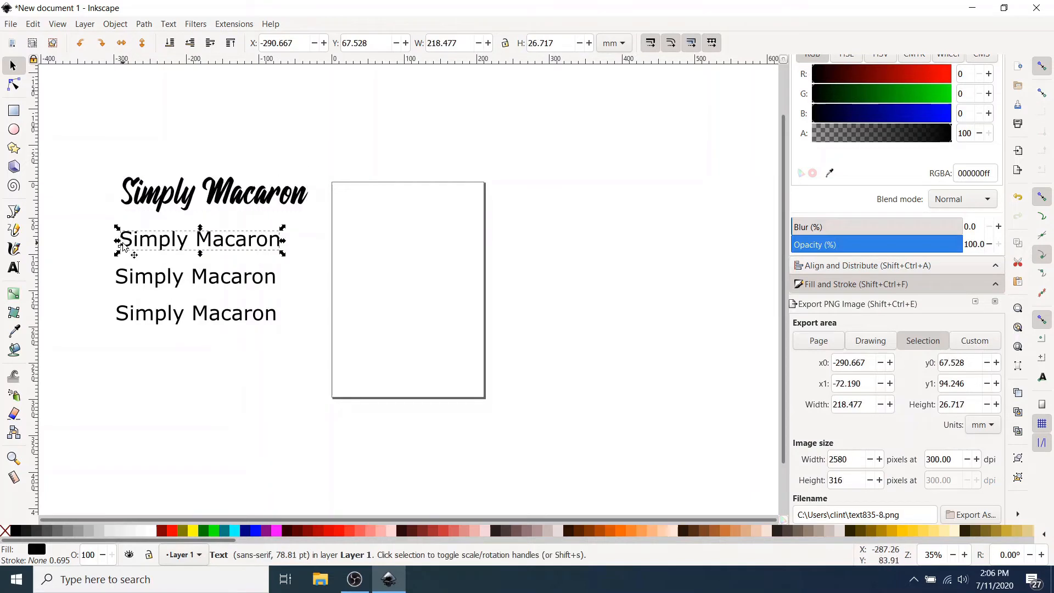
{"action": "double_click", "coordinate": [124, 246]}
{"action": "left_click_drag", "start_coordinate": [122, 240], "coordinate": [273, 241]}
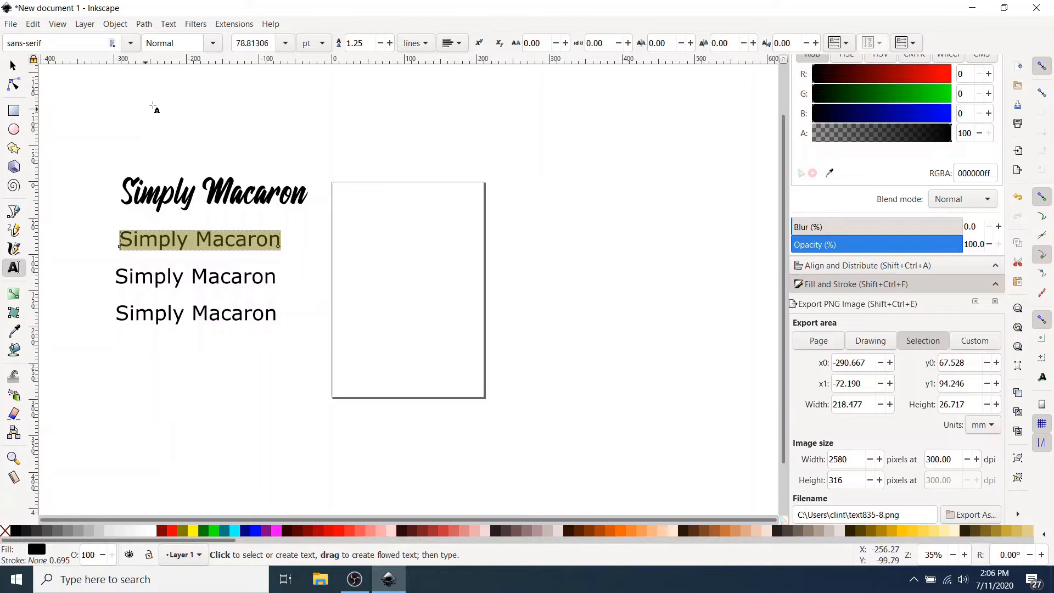
{"action": "left_click", "coordinate": [130, 42]}
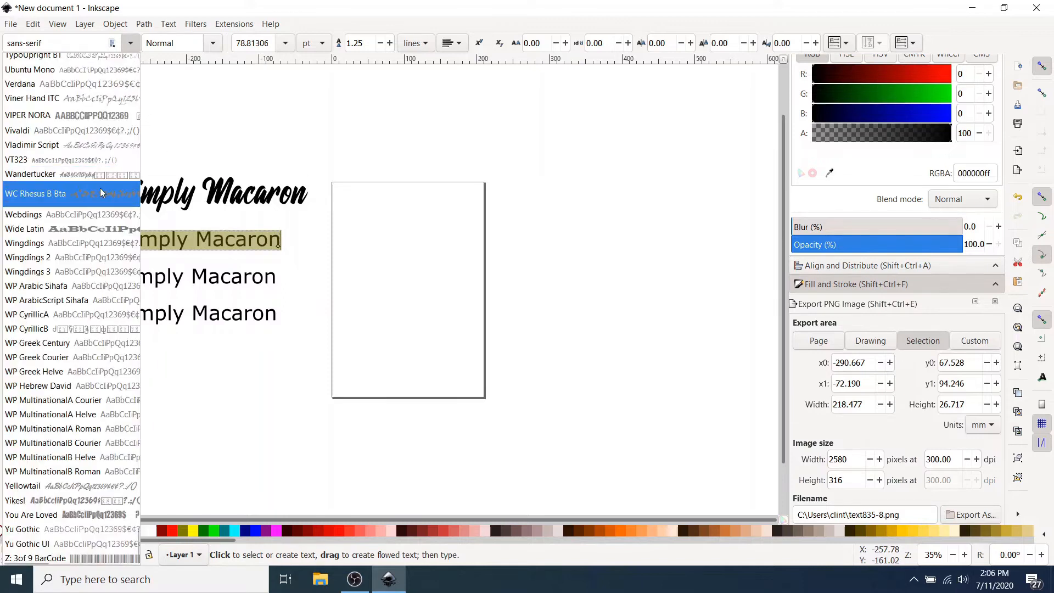
{"action": "scroll", "coordinate": [93, 227], "scroll_direction": "up", "scroll_amount": 5}
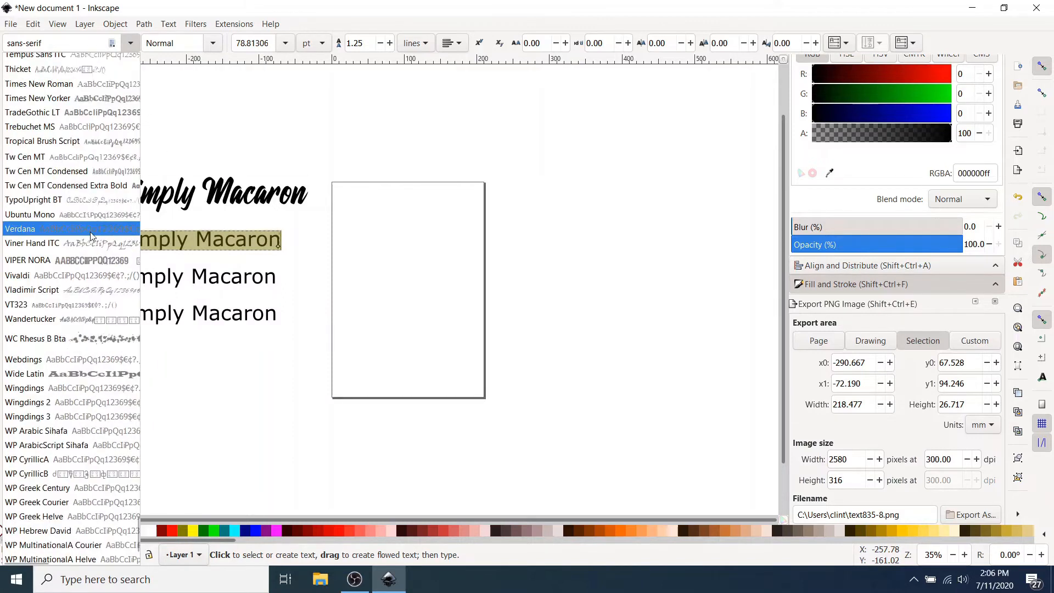
{"action": "scroll", "coordinate": [92, 231], "scroll_direction": "up", "scroll_amount": 1}
{"action": "left_click", "coordinate": [91, 219]}
{"action": "left_click", "coordinate": [13, 66]}
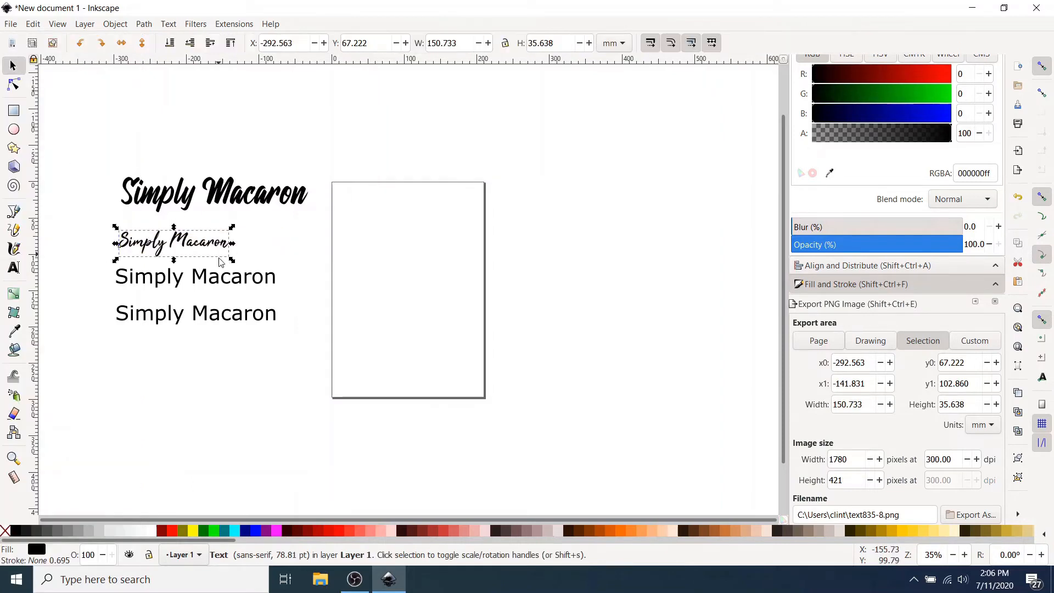
{"action": "left_click_drag", "start_coordinate": [232, 261], "coordinate": [306, 293]}
{"action": "left_click_drag", "start_coordinate": [231, 269], "coordinate": [231, 254]}
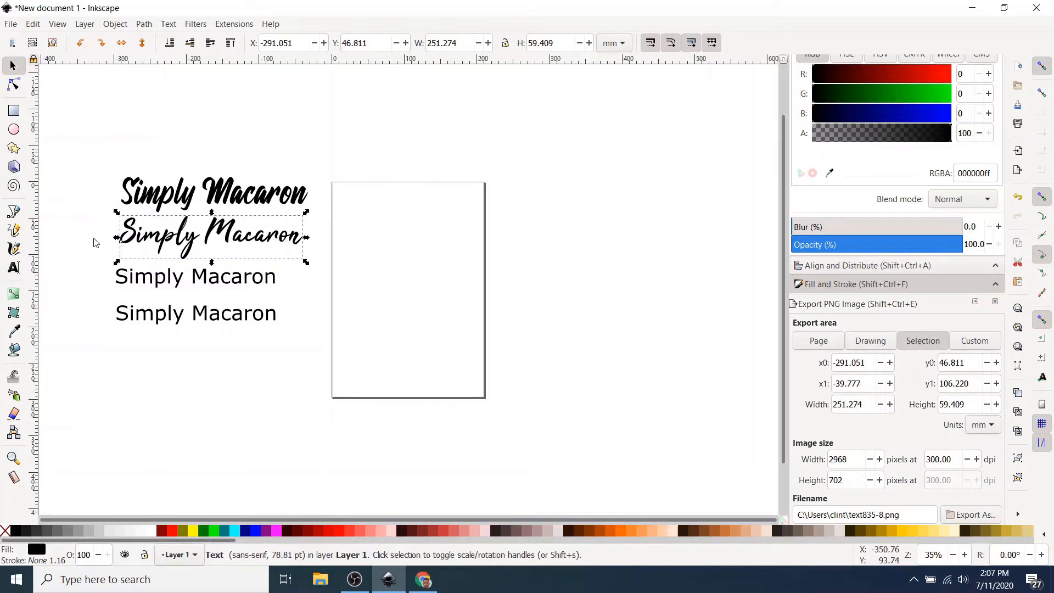
Step: Switch to the browser to view the Passing It On Facebook page's profile logo, and return to Inkscape
{"action": "left_click", "coordinate": [423, 579]}
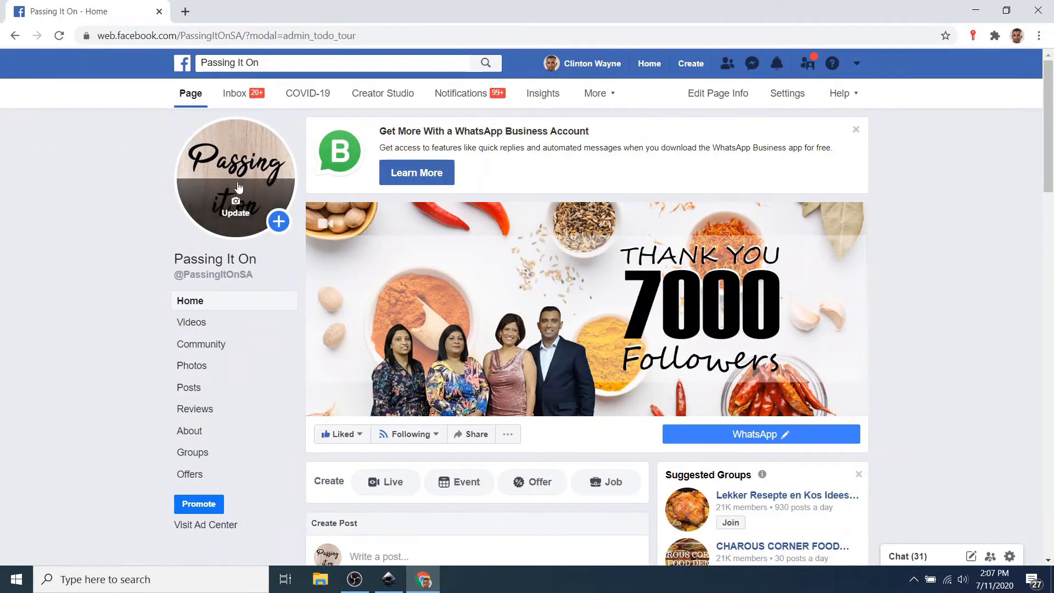
{"action": "mouse_move", "coordinate": [231, 160]}
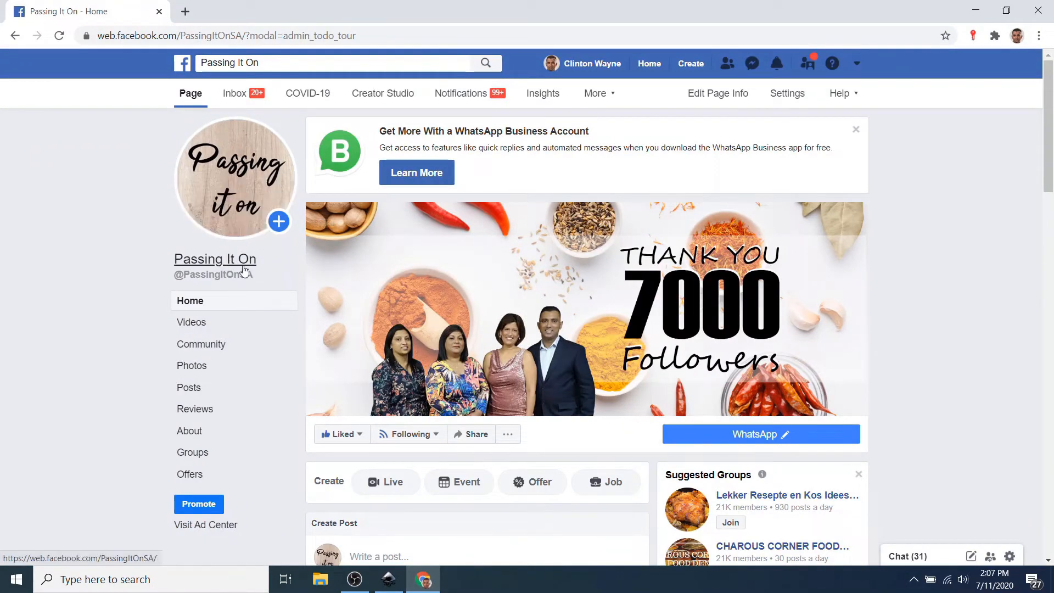
{"action": "left_click", "coordinate": [388, 580]}
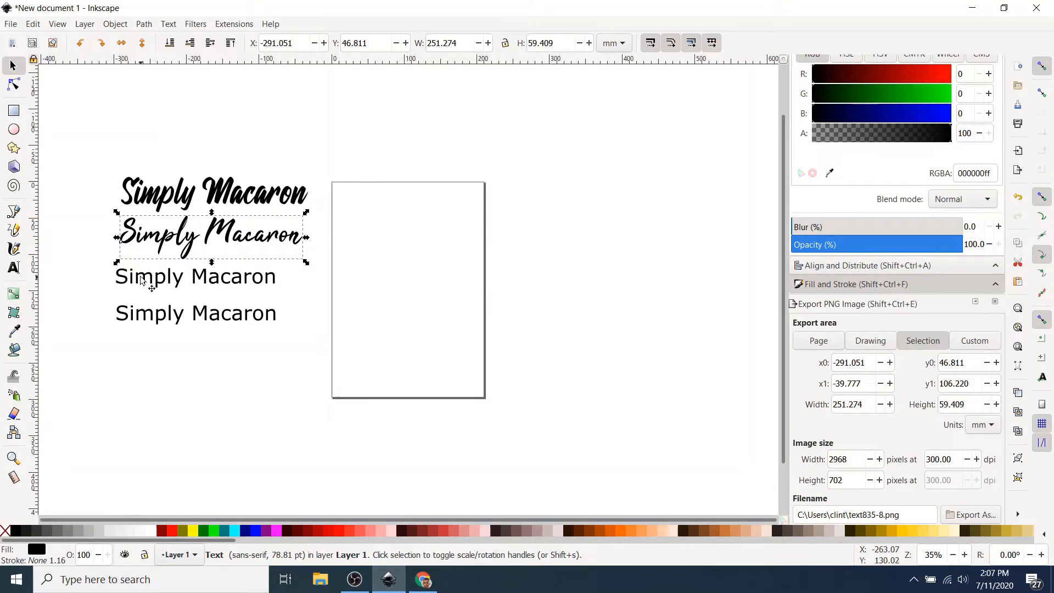
Step: Change the third "Simply Macaron" line's font to Luna
{"action": "double_click", "coordinate": [119, 279]}
{"action": "left_click_drag", "start_coordinate": [119, 279], "coordinate": [306, 280]}
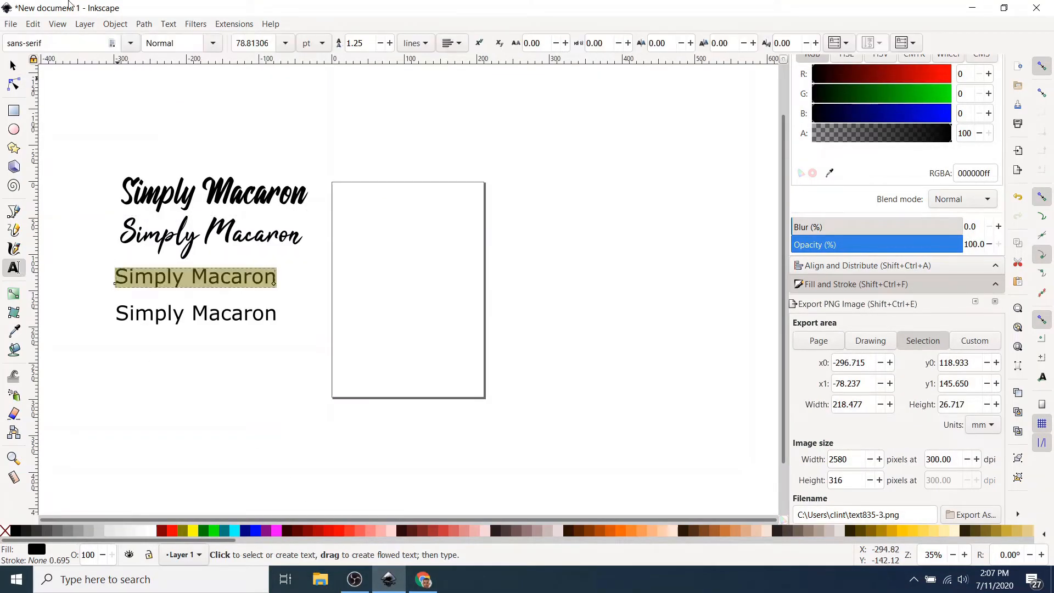
{"action": "left_click", "coordinate": [130, 44]}
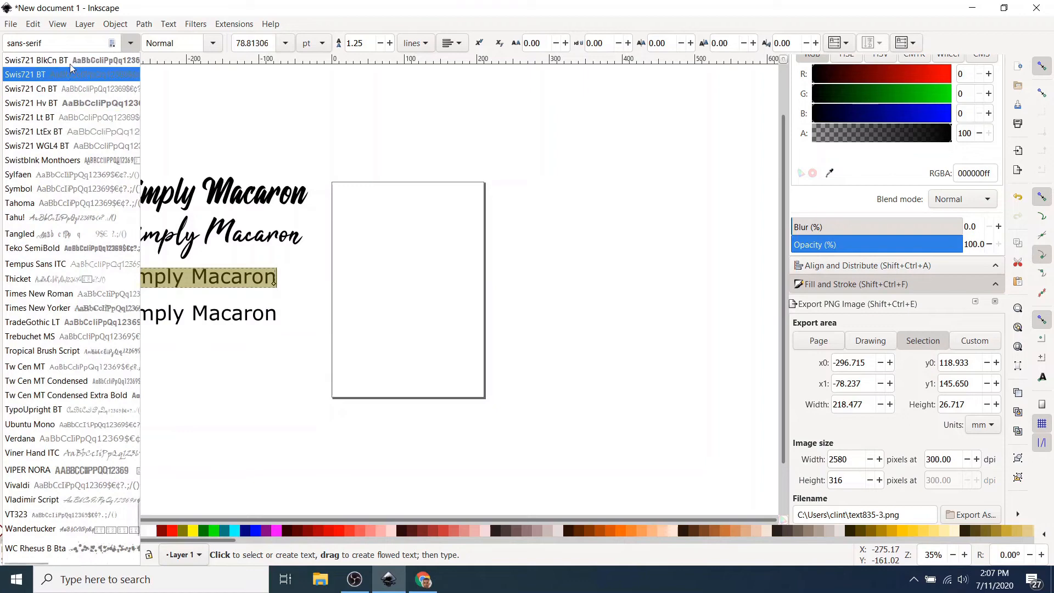
{"action": "scroll", "coordinate": [75, 175], "scroll_direction": "up", "scroll_amount": 10}
{"action": "scroll", "coordinate": [77, 179], "scroll_direction": "up", "scroll_amount": 15}
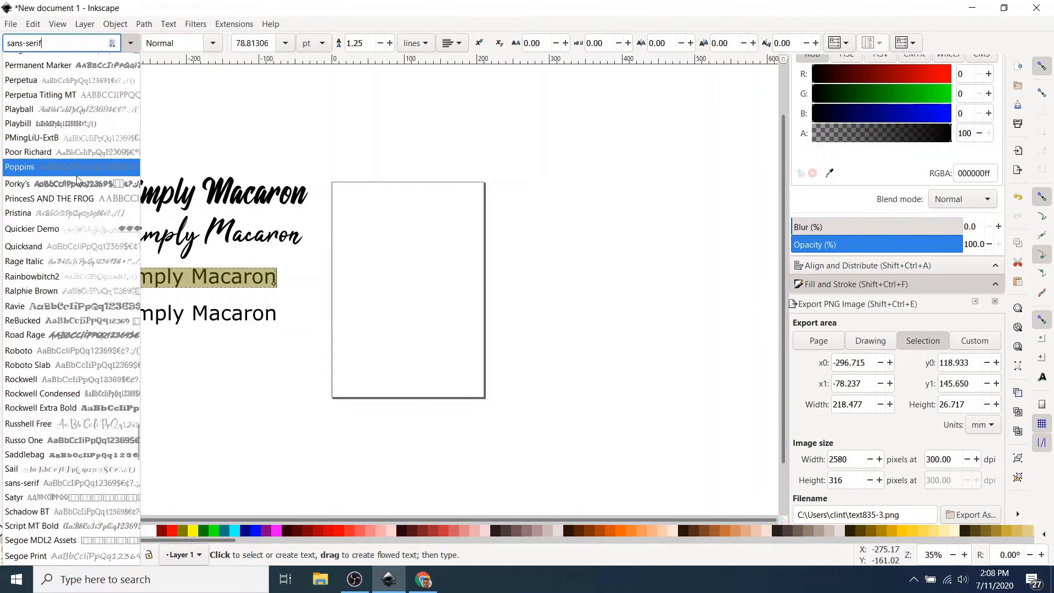
{"action": "scroll", "coordinate": [77, 179], "scroll_direction": "up", "scroll_amount": 20}
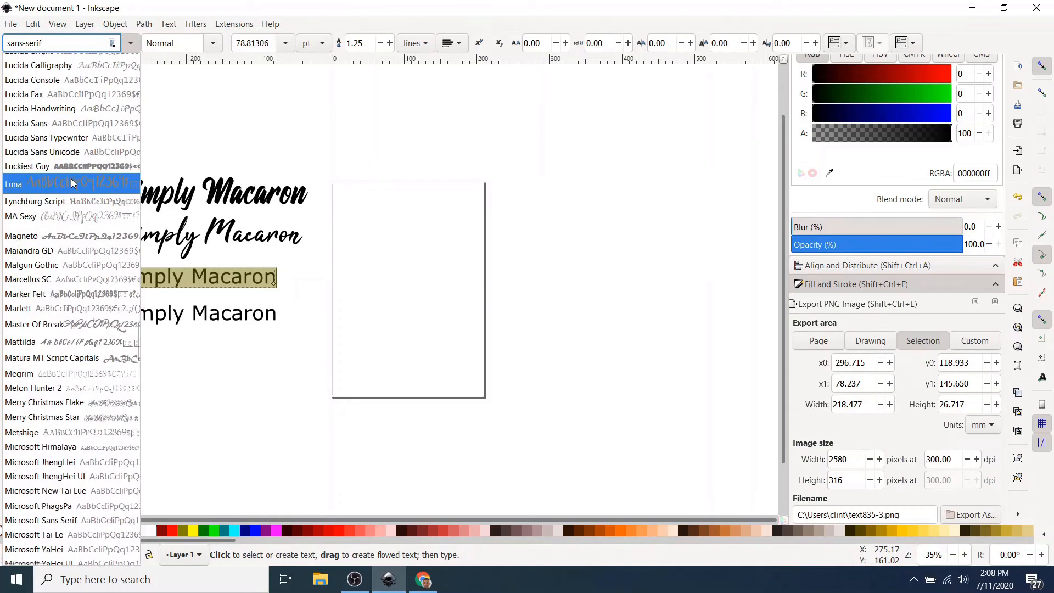
{"action": "left_click", "coordinate": [71, 183]}
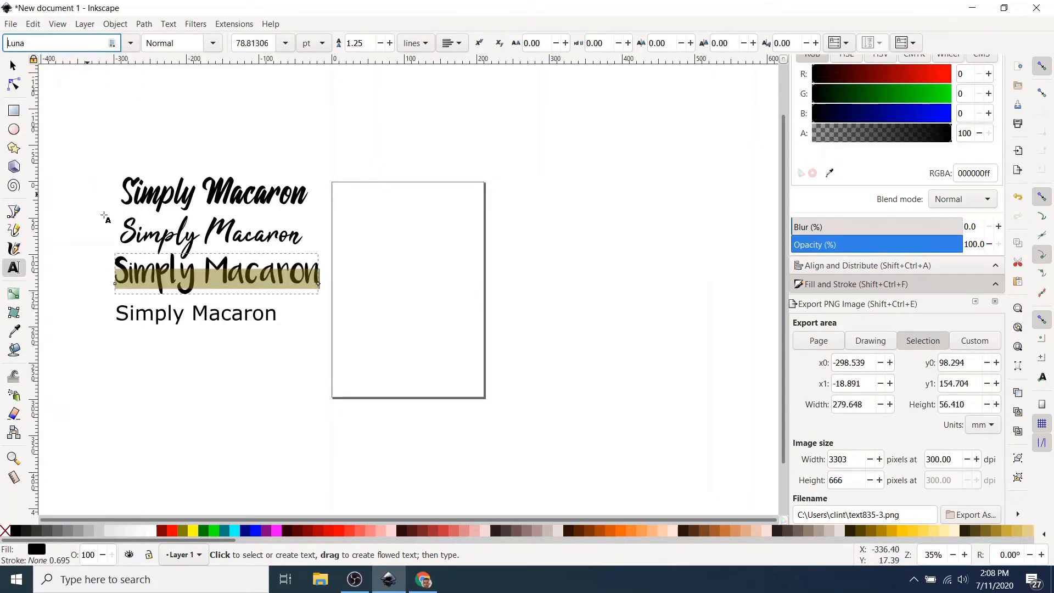
{"action": "left_click", "coordinate": [14, 65]}
Step: Change the fourth "Simply Macaron" line's font to Lemon and space the four lines further apart
{"action": "double_click", "coordinate": [126, 316]}
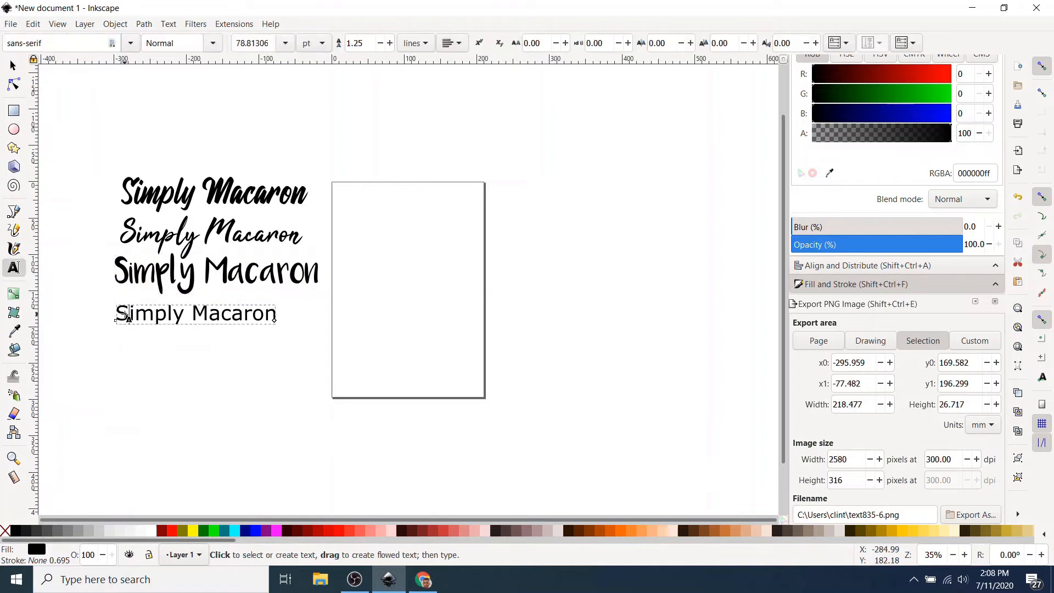
{"action": "left_click_drag", "start_coordinate": [116, 314], "coordinate": [302, 314]}
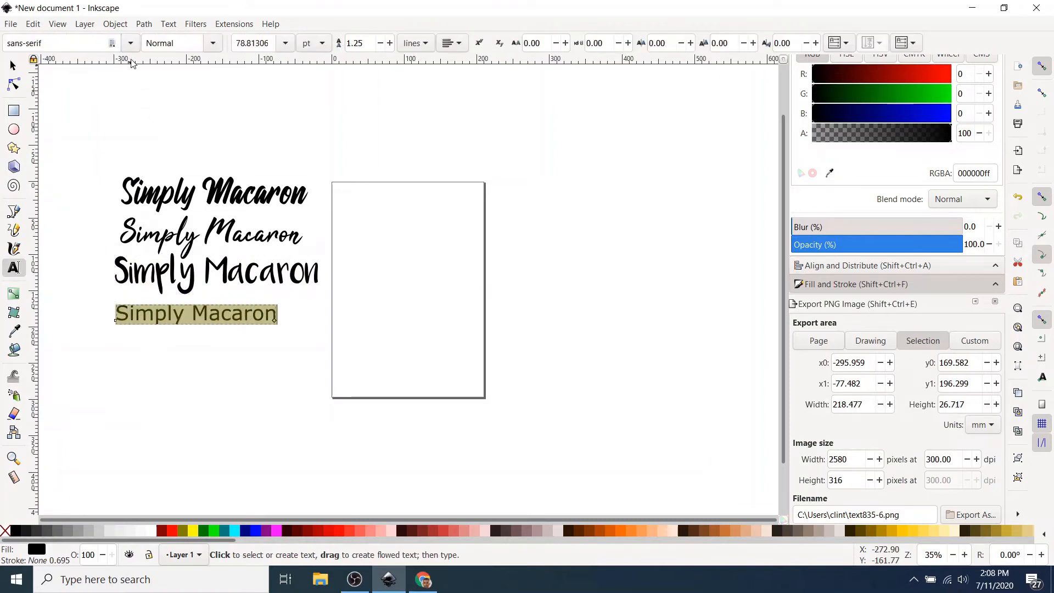
{"action": "left_click", "coordinate": [130, 43]}
{"action": "scroll", "coordinate": [110, 137], "scroll_direction": "up", "scroll_amount": 3}
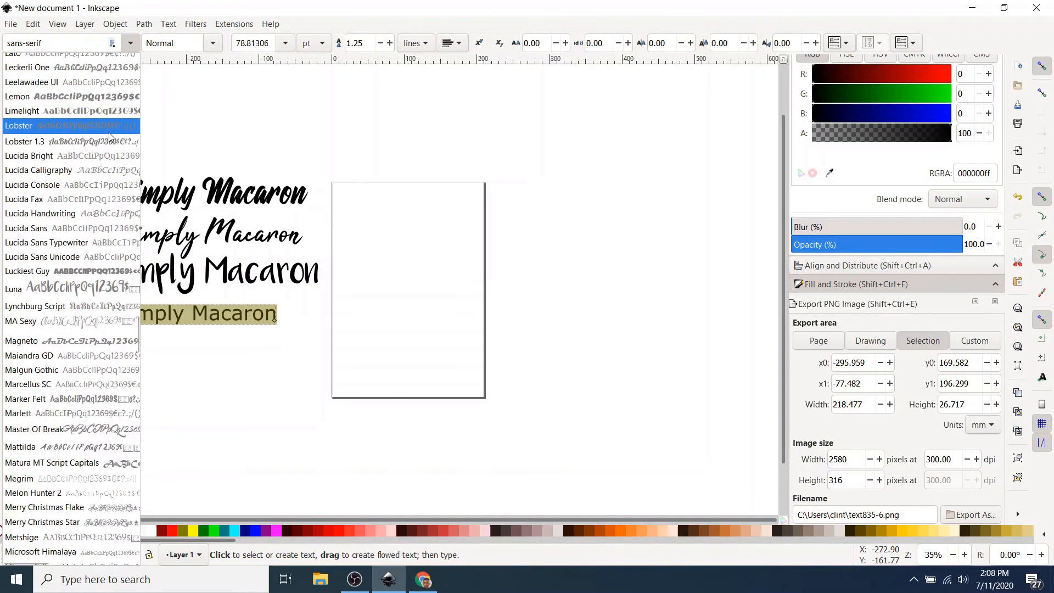
{"action": "left_click", "coordinate": [97, 99]}
{"action": "left_click", "coordinate": [14, 64]}
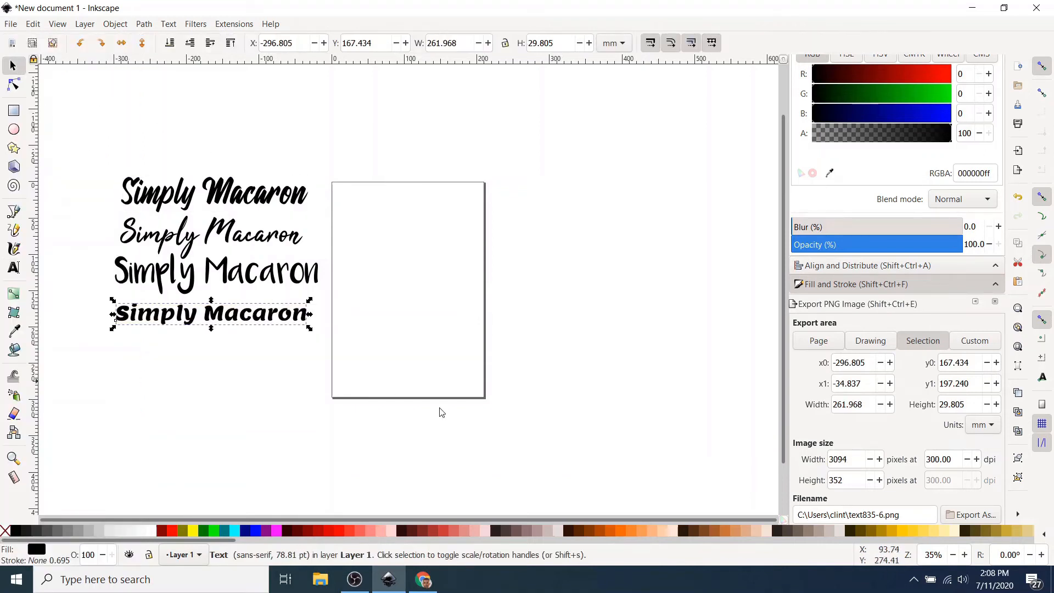
{"action": "left_click", "coordinate": [344, 224]}
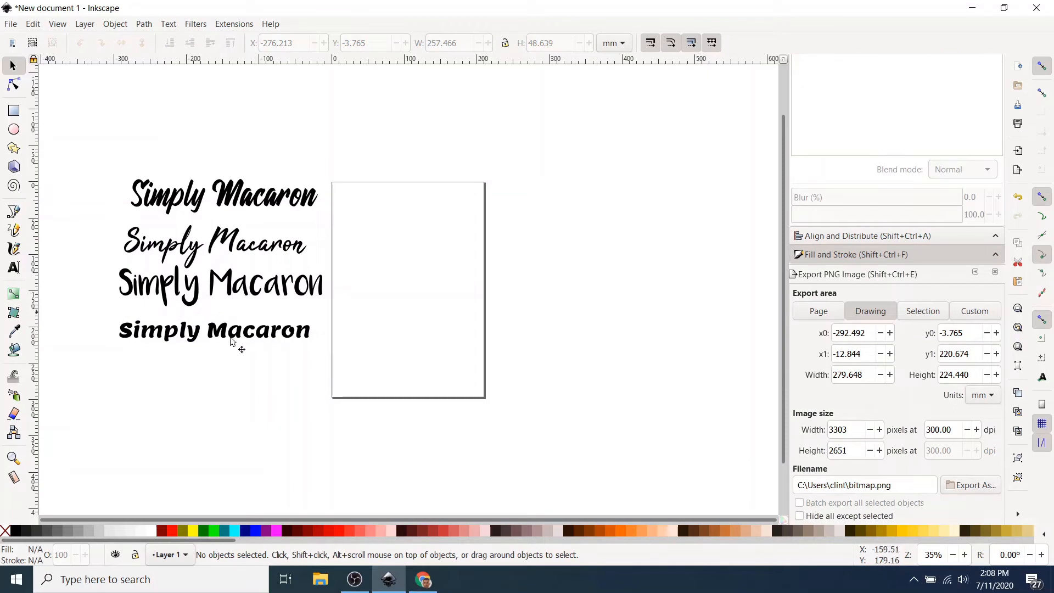
Step: Draw a rectangle about 404 × 342 mm over the page and beyond its edge, and fill it with fully opaque black
{"action": "left_click", "coordinate": [16, 113]}
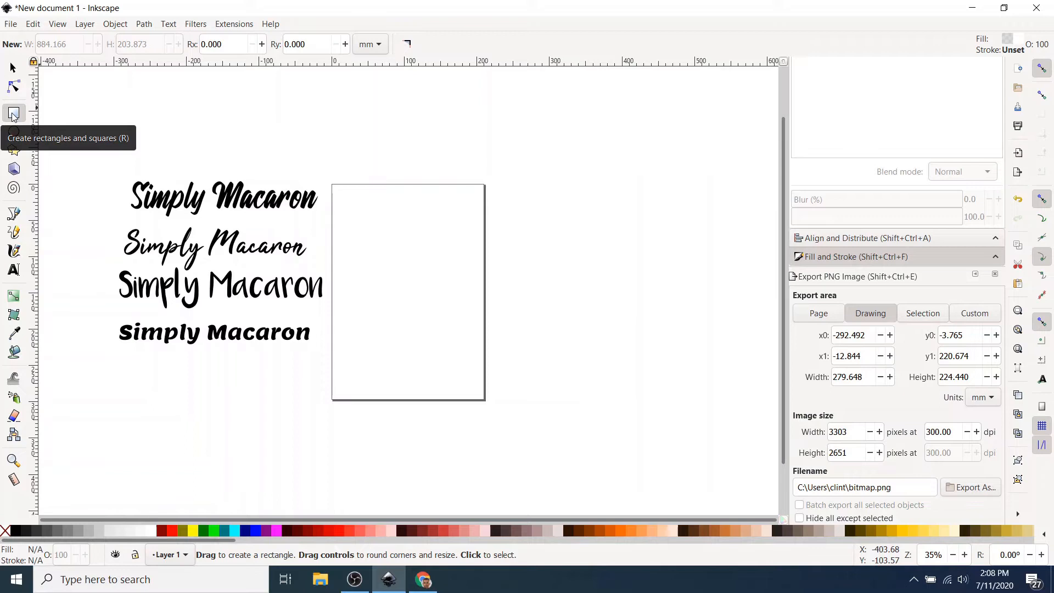
{"action": "mouse_move", "coordinate": [346, 153]}
{"action": "left_mouse_down"}
{"action": "mouse_move", "coordinate": [624, 377]}
{"action": "mouse_move", "coordinate": [635, 397]}
{"action": "left_mouse_up"}
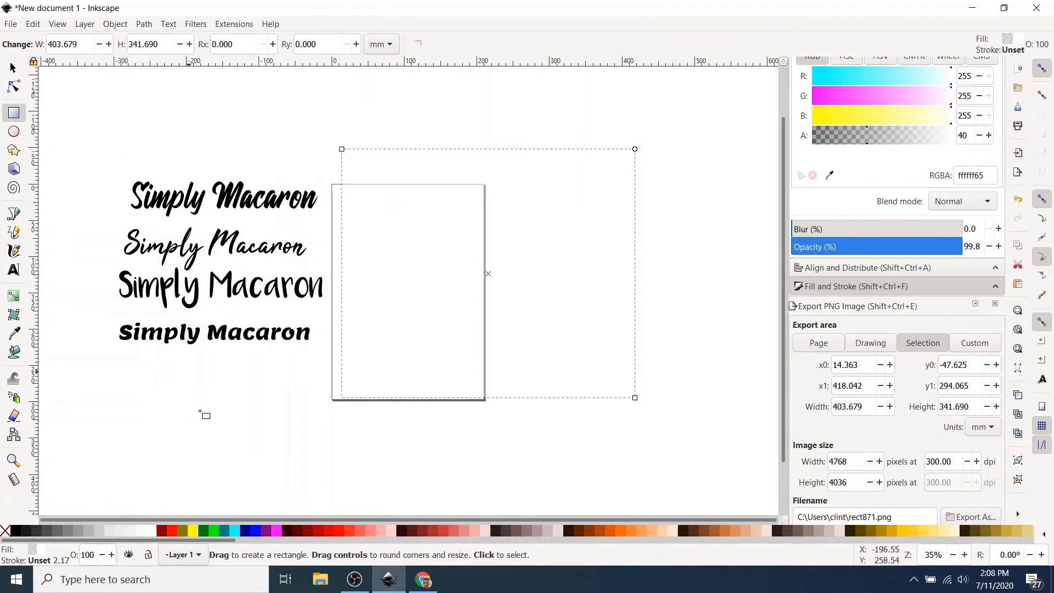
{"action": "left_click", "coordinate": [16, 531]}
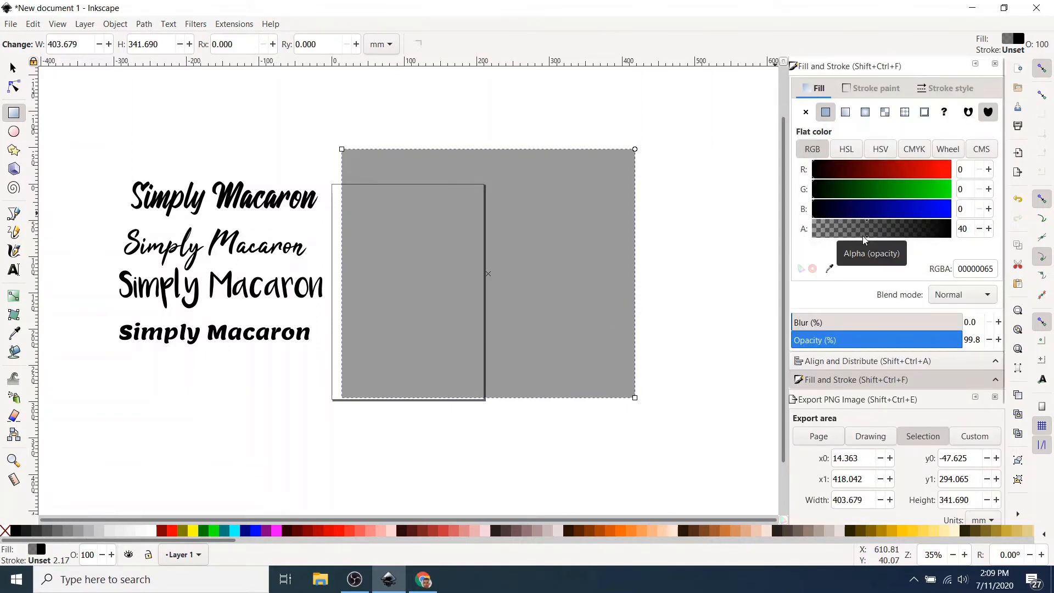
{"action": "left_click", "coordinate": [867, 239]}
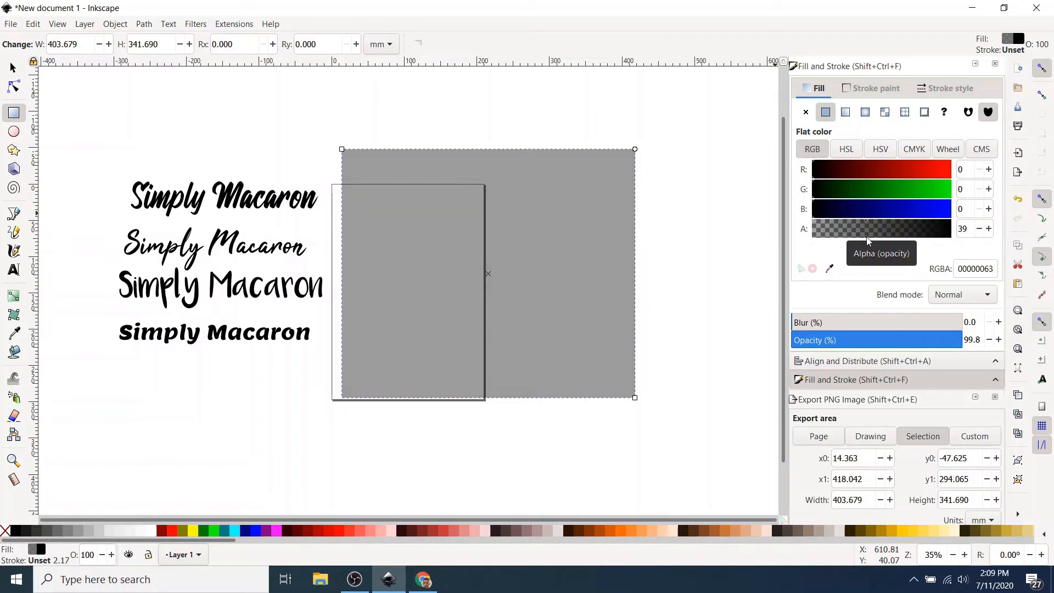
{"action": "left_click_drag", "start_coordinate": [867, 238], "coordinate": [962, 240]}
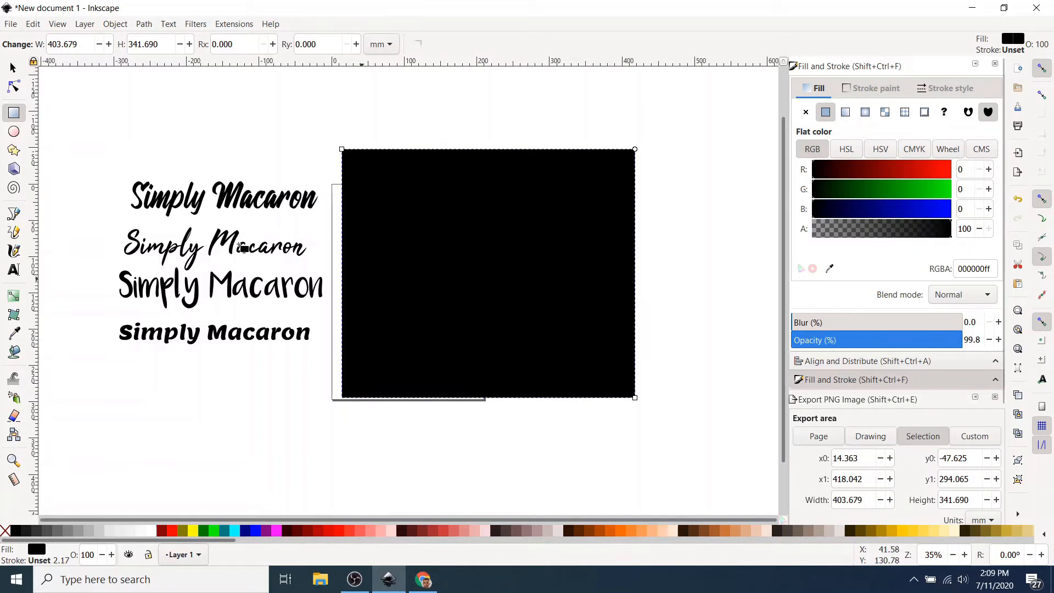
Step: Duplicate all four "Simply Macaron" lines and place the copies over the black rectangle
{"action": "left_click", "coordinate": [13, 68]}
{"action": "left_click_drag", "start_coordinate": [89, 151], "coordinate": [336, 391]}
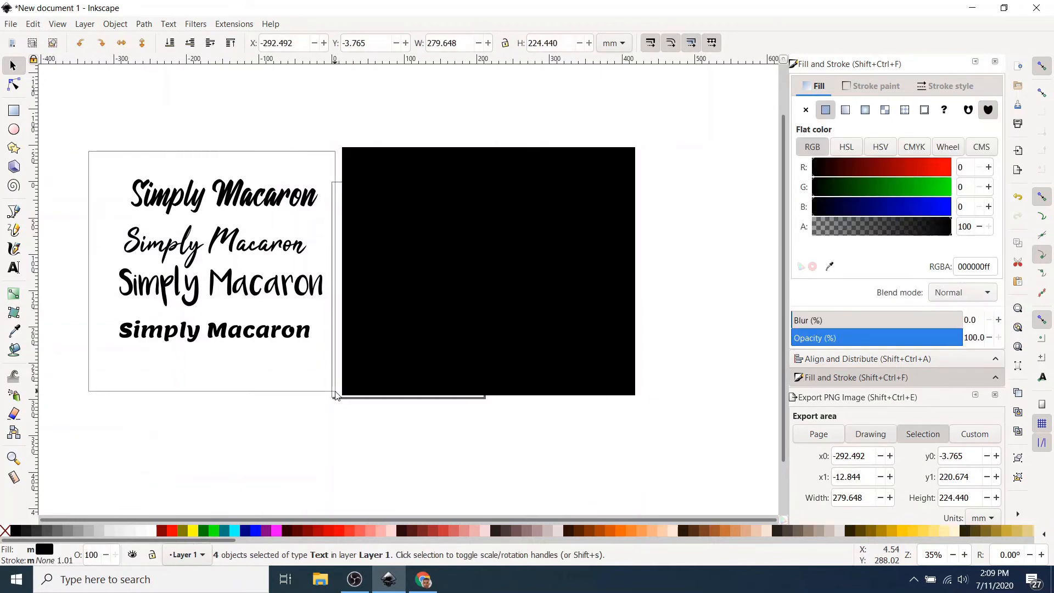
{"action": "key", "text": "ctrl+c"}
{"action": "key", "text": "ctrl+v"}
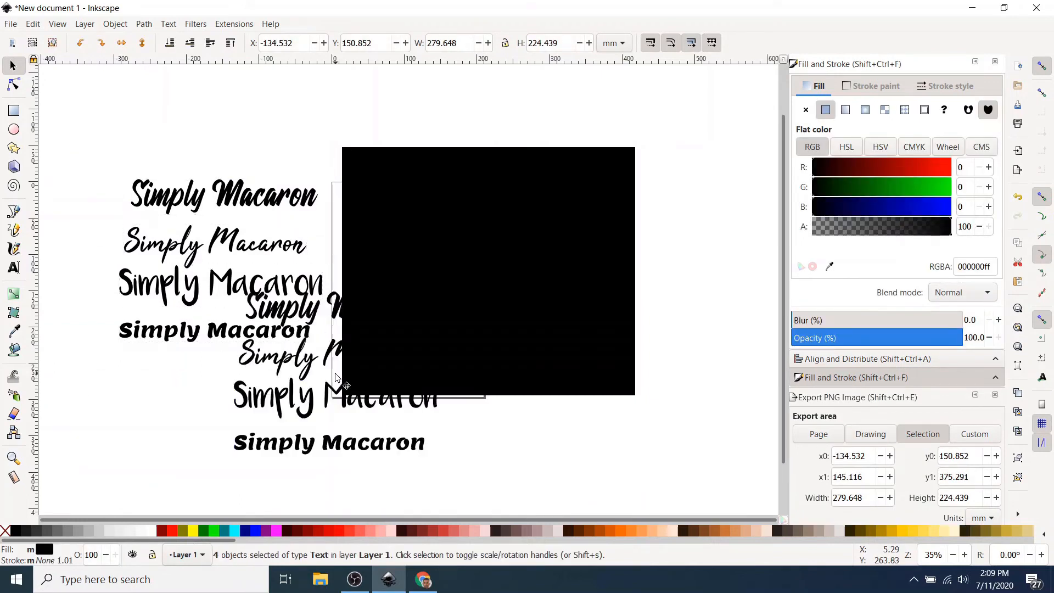
{"action": "left_click_drag", "start_coordinate": [361, 316], "coordinate": [513, 205]}
Step: Recolour the four copied text lines on the black rectangle white
{"action": "left_click", "coordinate": [695, 181]}
{"action": "mouse_move", "coordinate": [714, 161]}
{"action": "left_mouse_down"}
{"action": "mouse_move", "coordinate": [388, 339]}
{"action": "mouse_move", "coordinate": [351, 388]}
{"action": "left_mouse_up"}
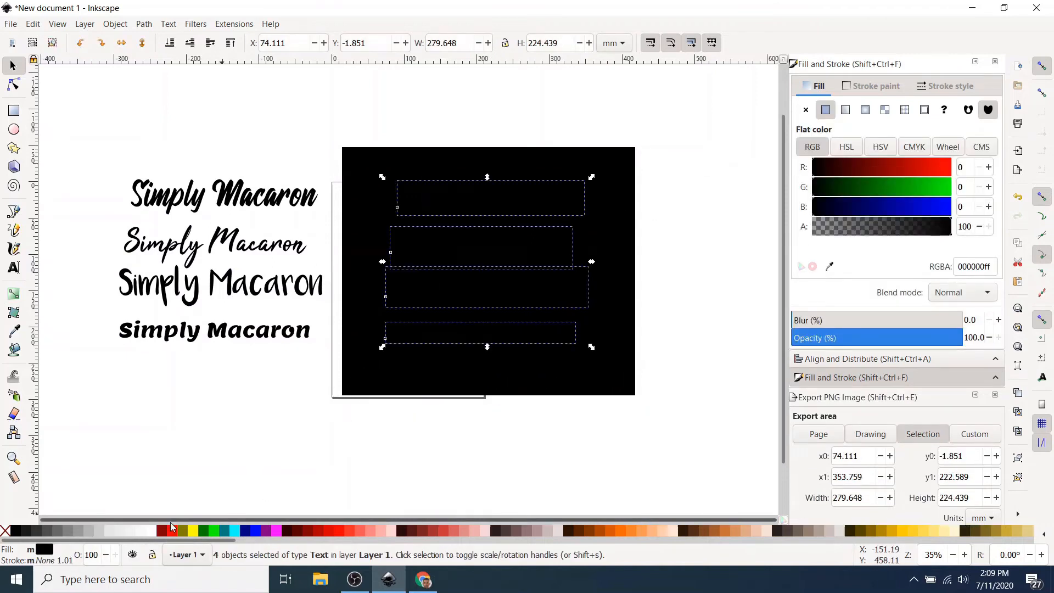
{"action": "left_click", "coordinate": [152, 538]}
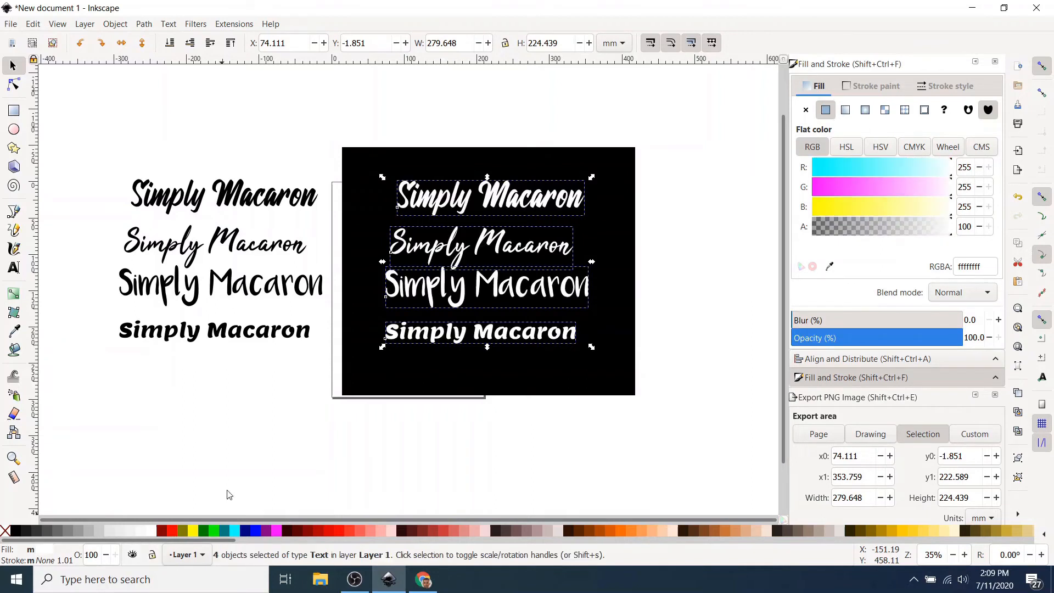
{"action": "left_click", "coordinate": [323, 402]}
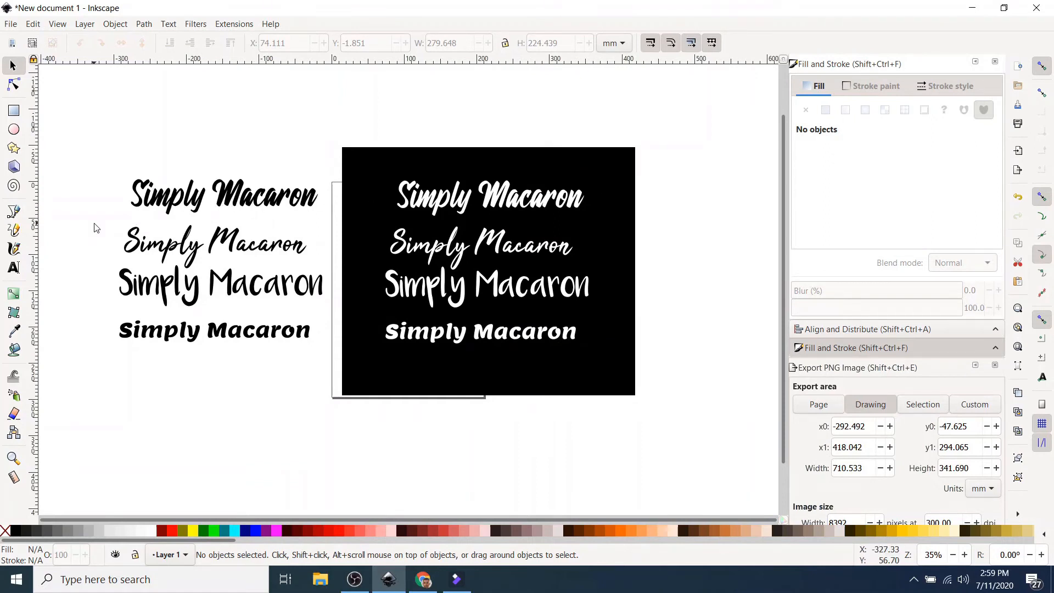
Step: Delete the black rectangle and every text line except the first black "Simply Macaron" line beside the page
{"action": "left_click_drag", "start_coordinate": [115, 230], "coordinate": [709, 393]}
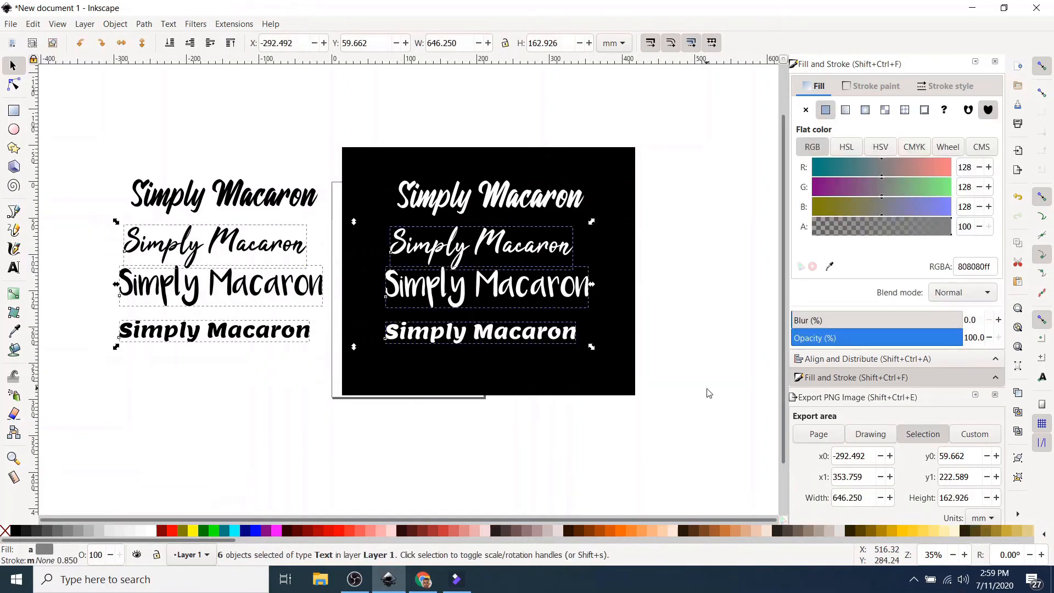
{"action": "key", "text": "Delete"}
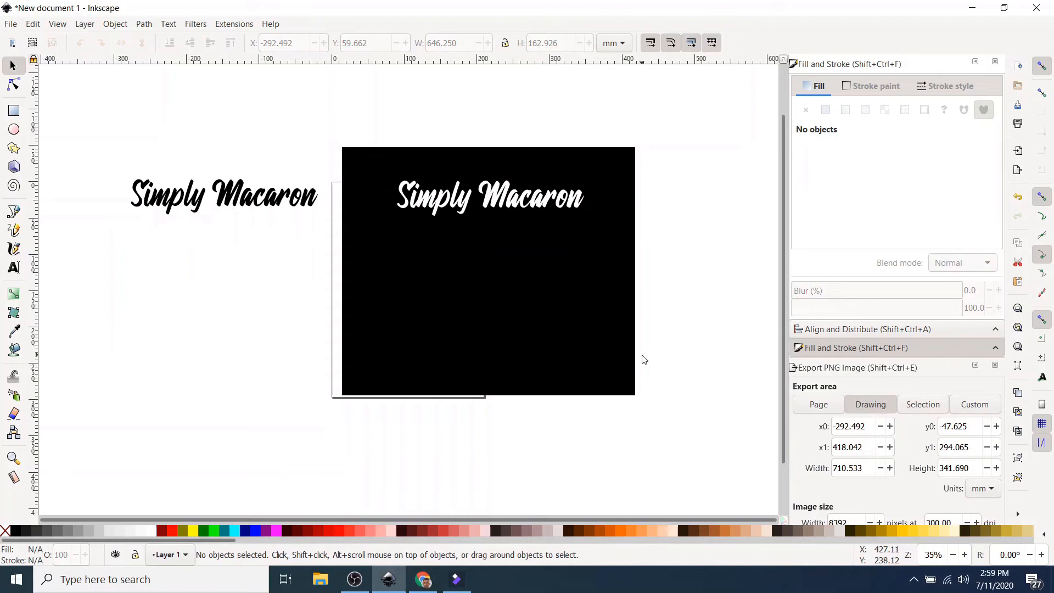
{"action": "left_click", "coordinate": [529, 355]}
{"action": "key", "text": "Delete"}
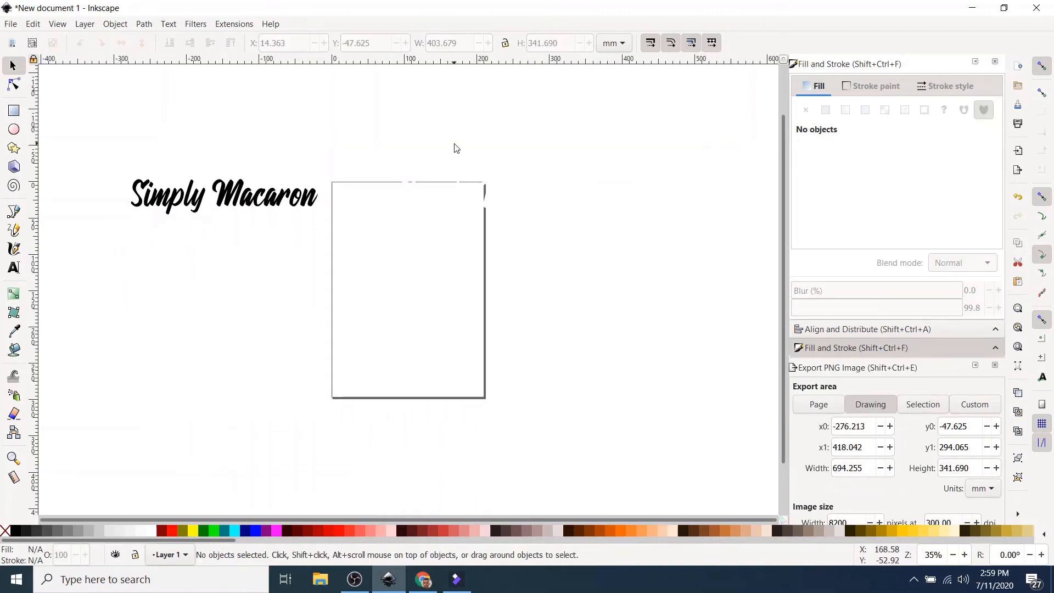
{"action": "left_click", "coordinate": [461, 208]}
{"action": "left_click", "coordinate": [500, 225]}
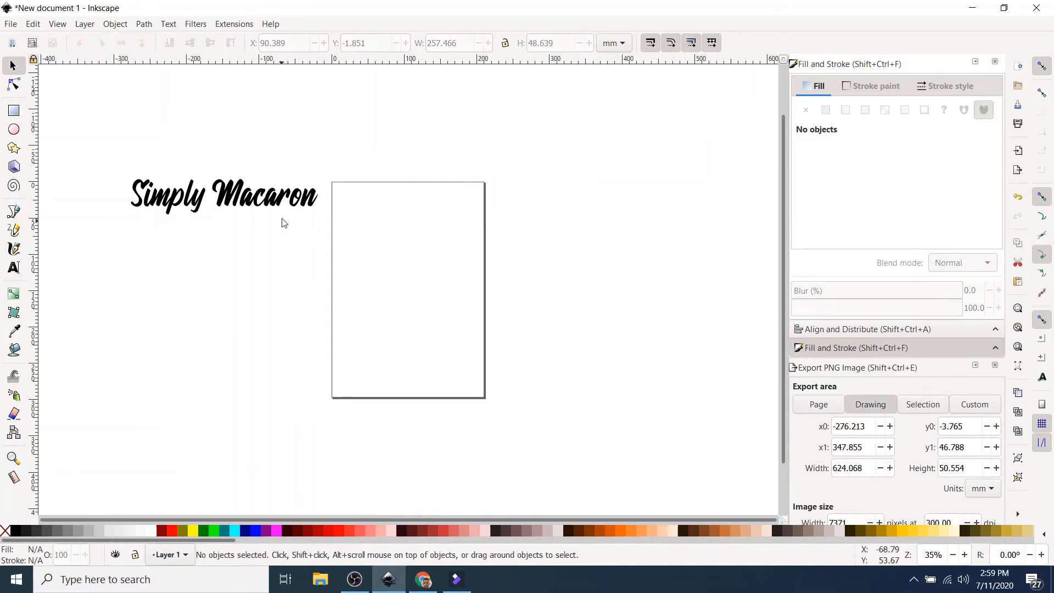
Step: Move the remaining "Simply Macaron" text over the upper part of the page, at about X -84 mm, Y 45 mm
{"action": "left_click", "coordinate": [236, 208]}
{"action": "left_click_drag", "start_coordinate": [234, 204], "coordinate": [410, 242]}
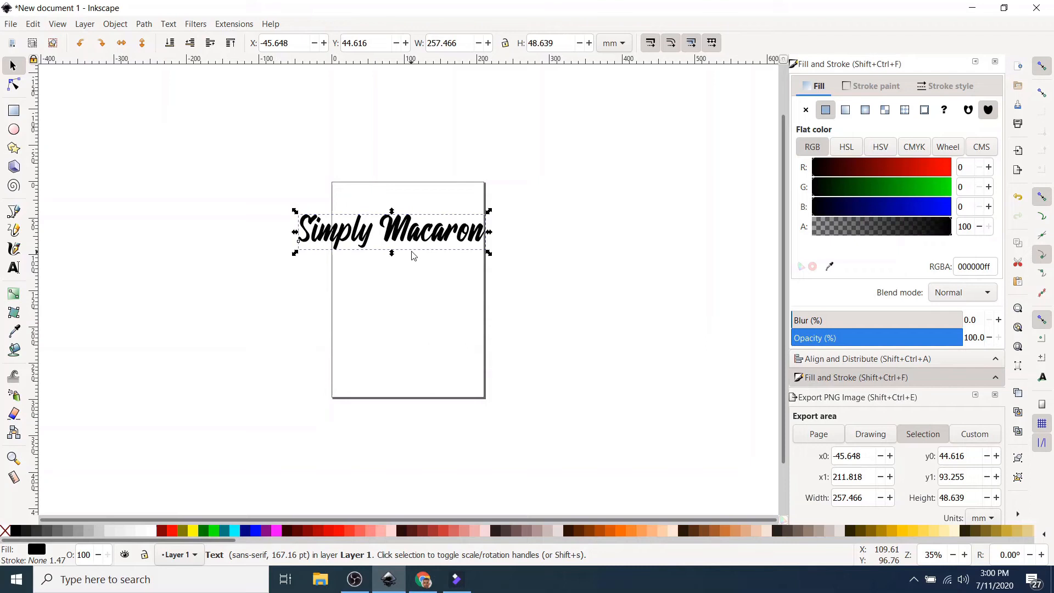
{"action": "left_click_drag", "start_coordinate": [417, 237], "coordinate": [385, 237]}
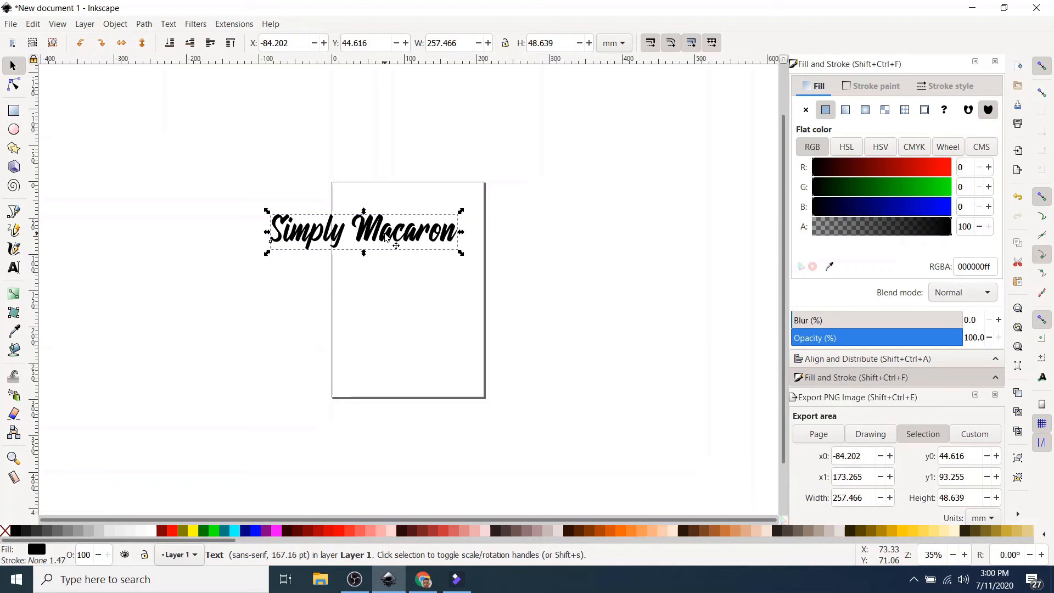
Step: Switch to the browser to view the "brands of the world" logo image results, and return to Inkscape
{"action": "left_click", "coordinate": [424, 580]}
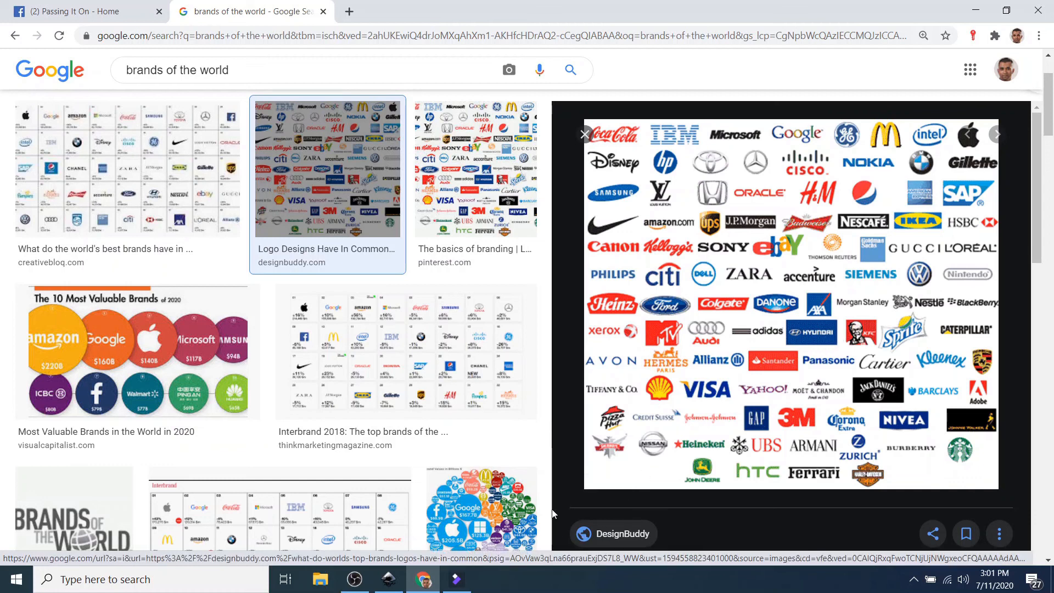
{"action": "left_click", "coordinate": [379, 586]}
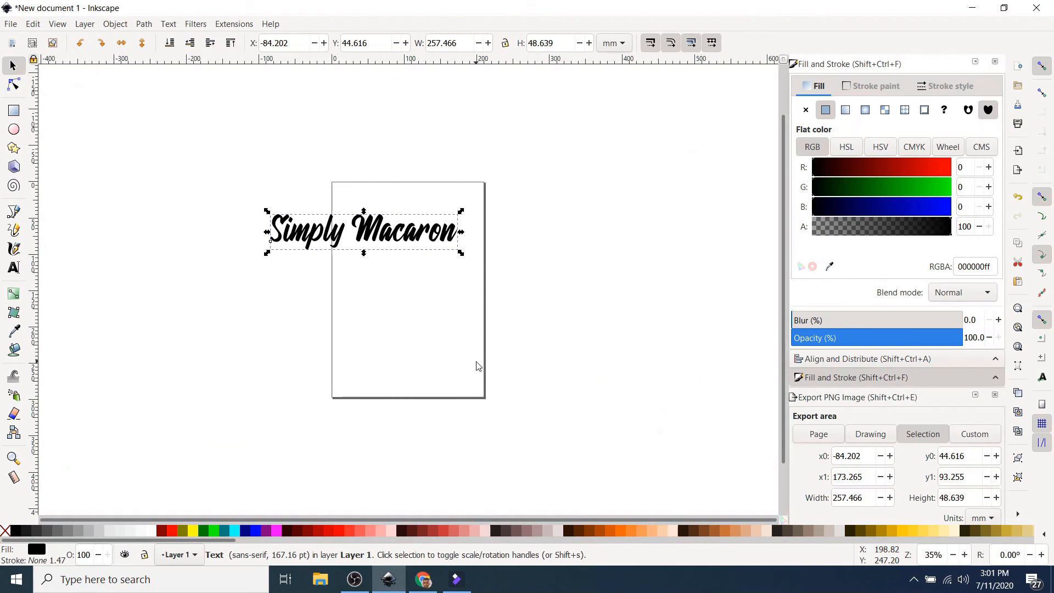